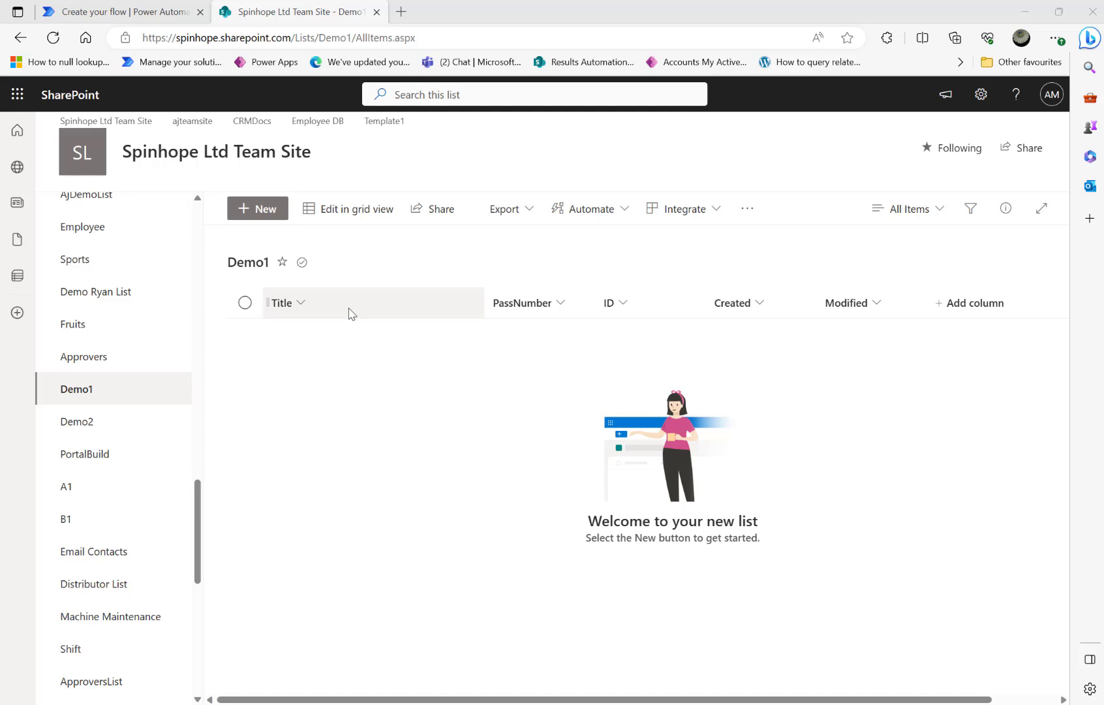
- Start the new flow with the SharePoint 'When an item is created' trigger
{"action": "left_click", "coordinate": [149, 12]}
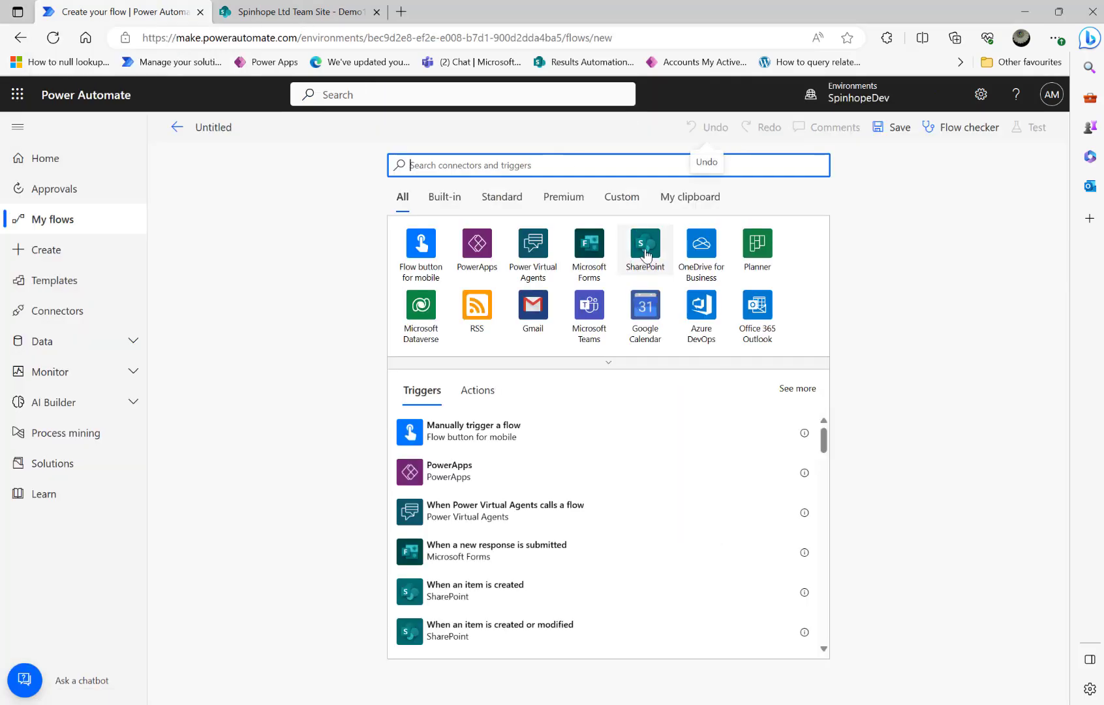
{"action": "left_click", "coordinate": [645, 264]}
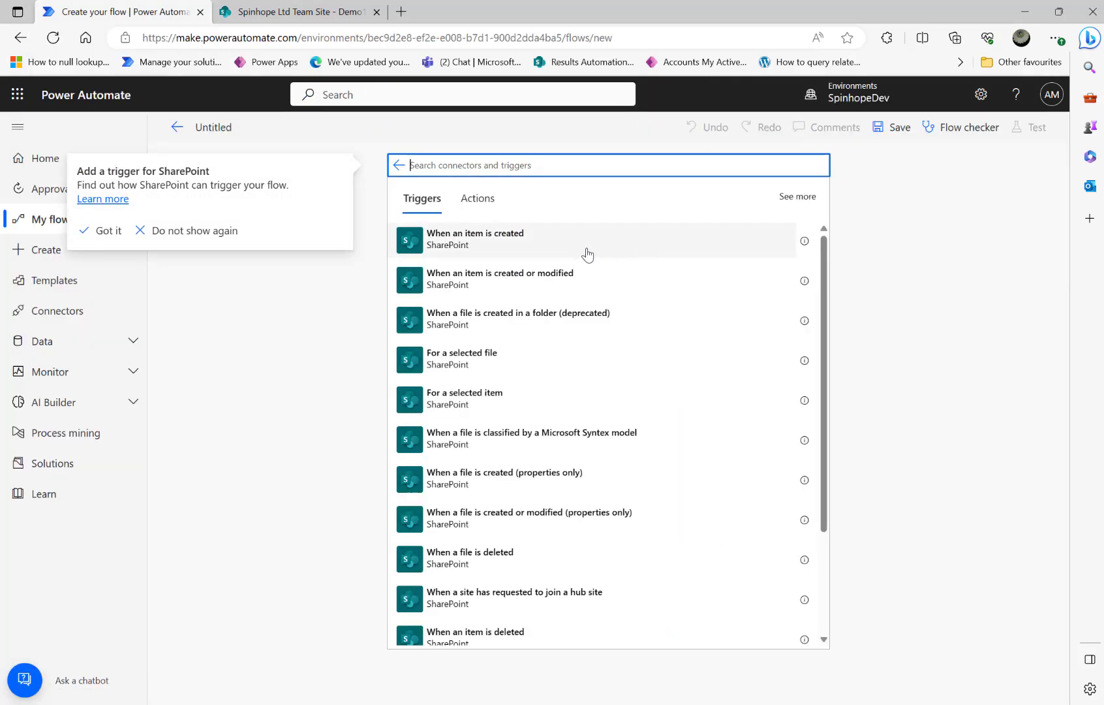
{"action": "left_click", "coordinate": [459, 243]}
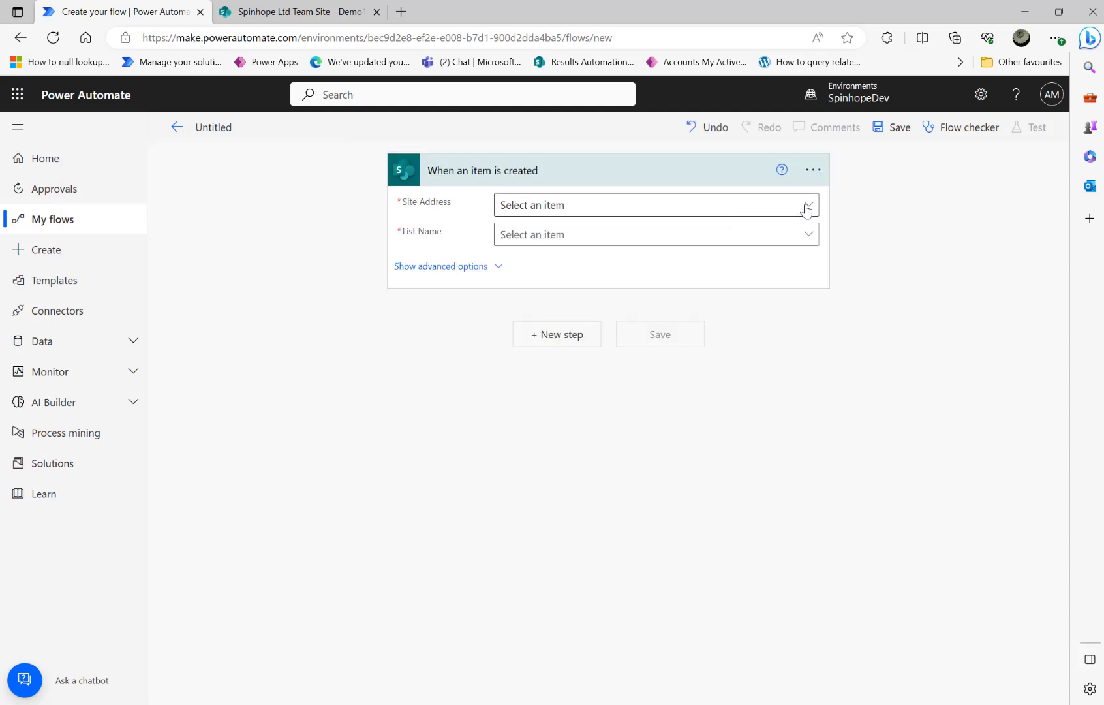
{"action": "left_click", "coordinate": [262, 12]}
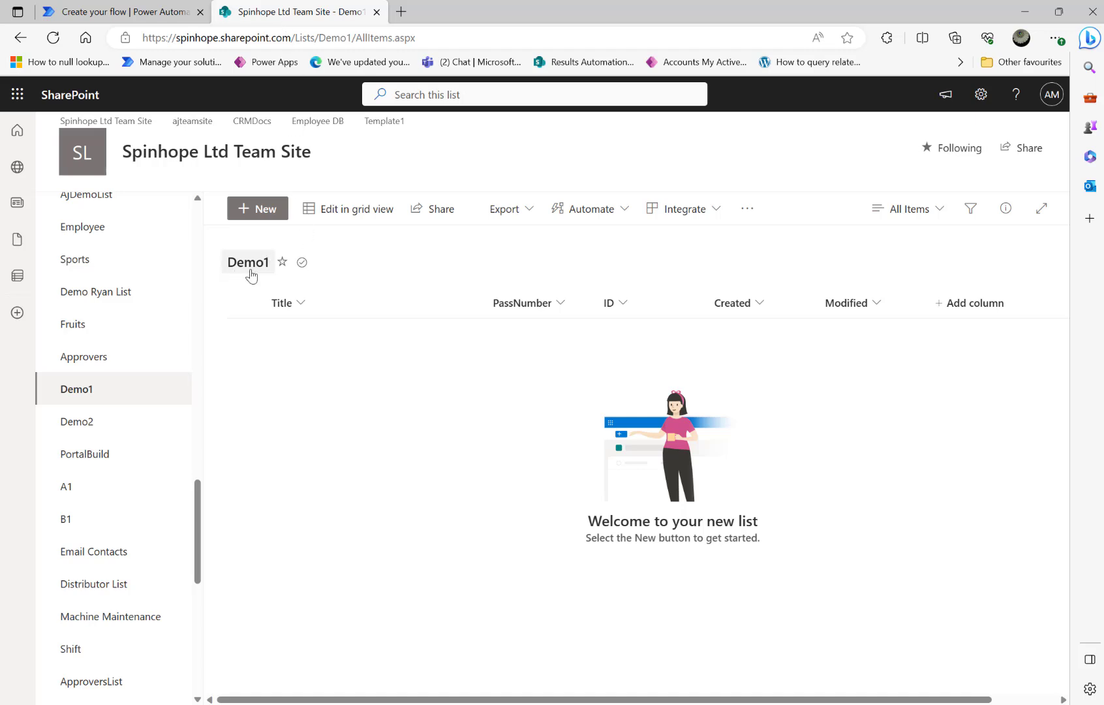
{"action": "left_click", "coordinate": [133, 13]}
- Point the trigger at Spinhope Ltd Team Site and the Demo1 list
{"action": "left_click", "coordinate": [766, 207]}
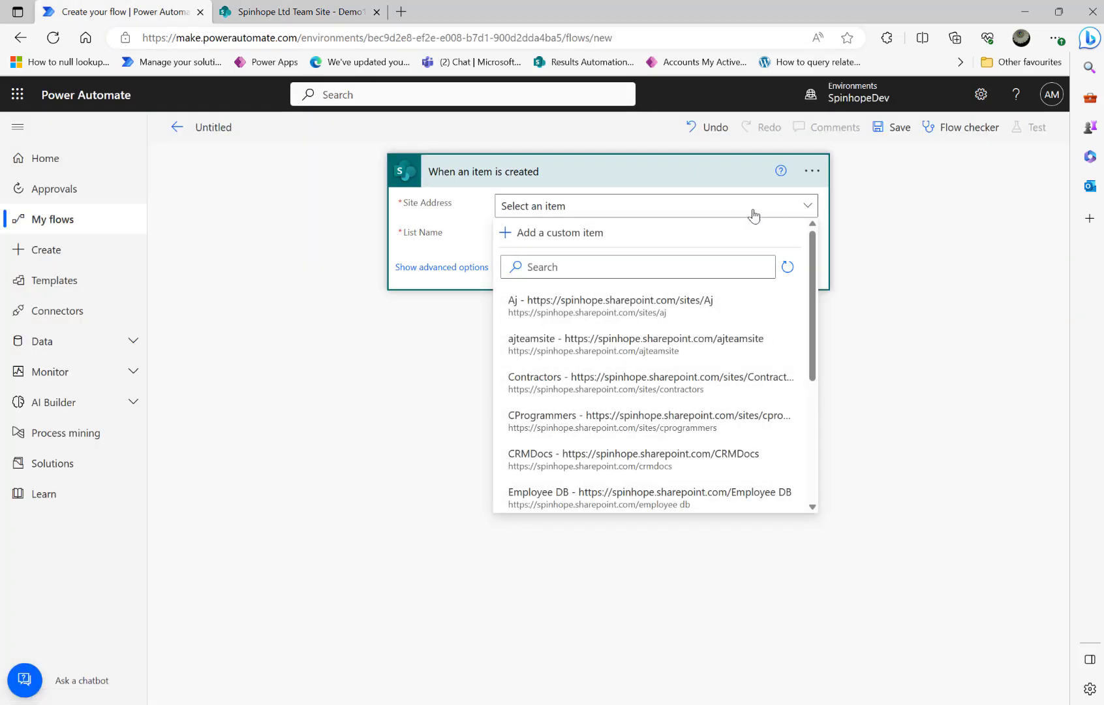
{"action": "scroll", "coordinate": [712, 450], "scroll_direction": "down", "scroll_amount": 3}
{"action": "scroll", "coordinate": [709, 452], "scroll_direction": "down", "scroll_amount": 1}
{"action": "left_click", "coordinate": [652, 424]}
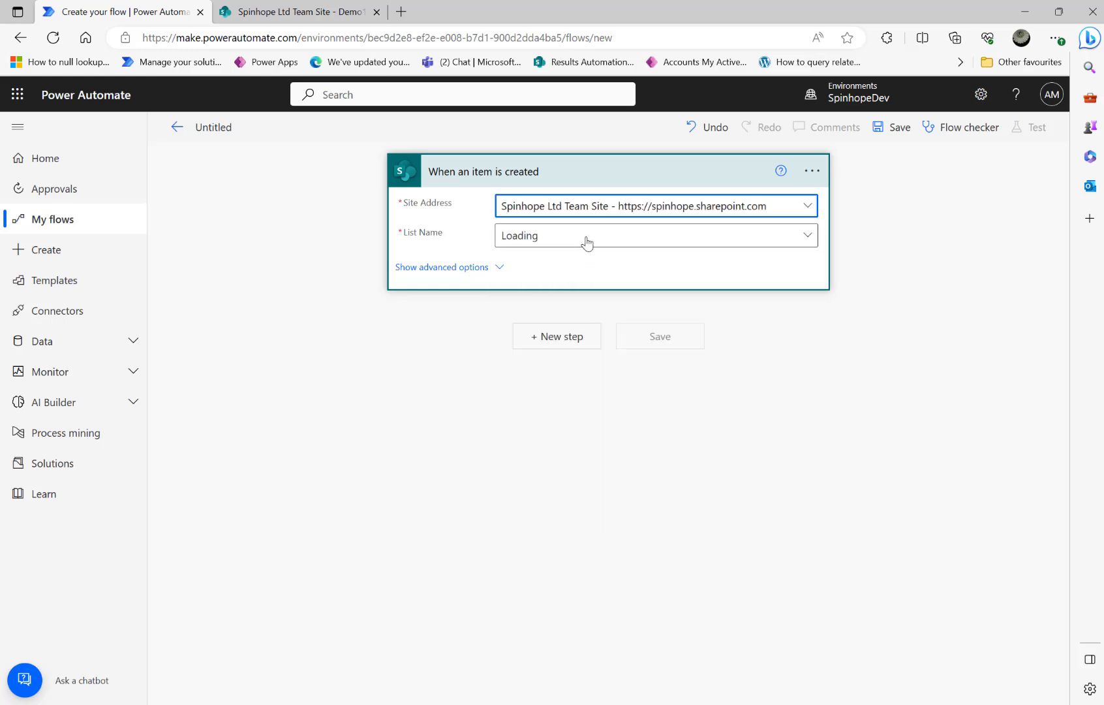
{"action": "left_click", "coordinate": [810, 239]}
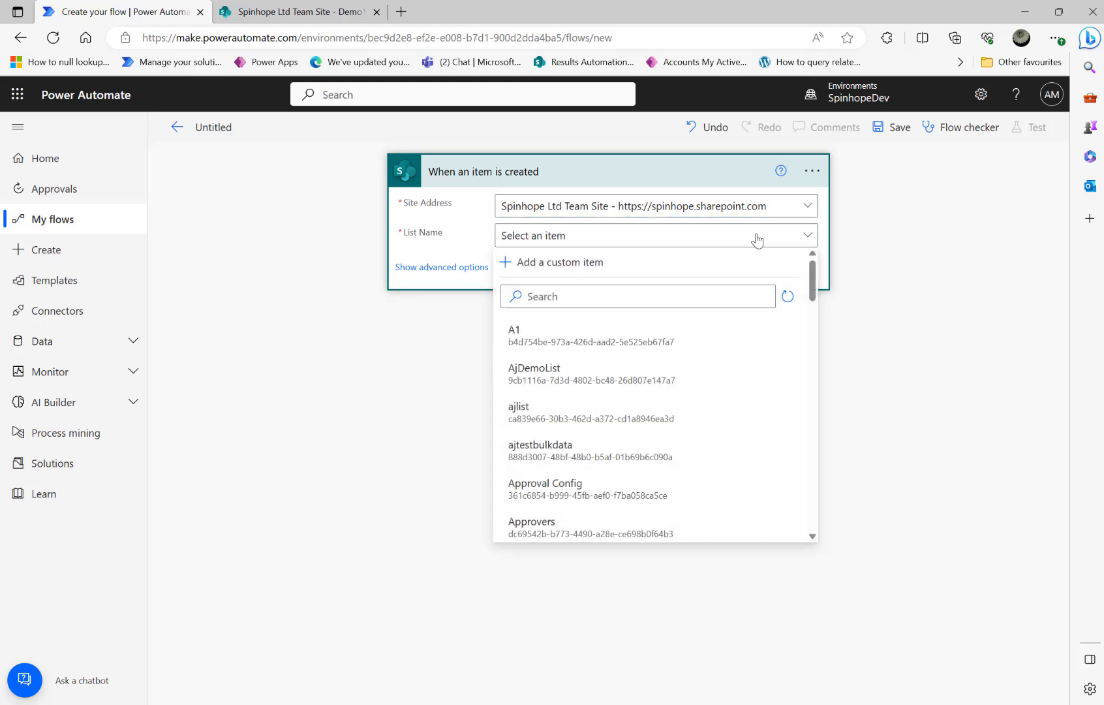
{"action": "left_click", "coordinate": [580, 294]}
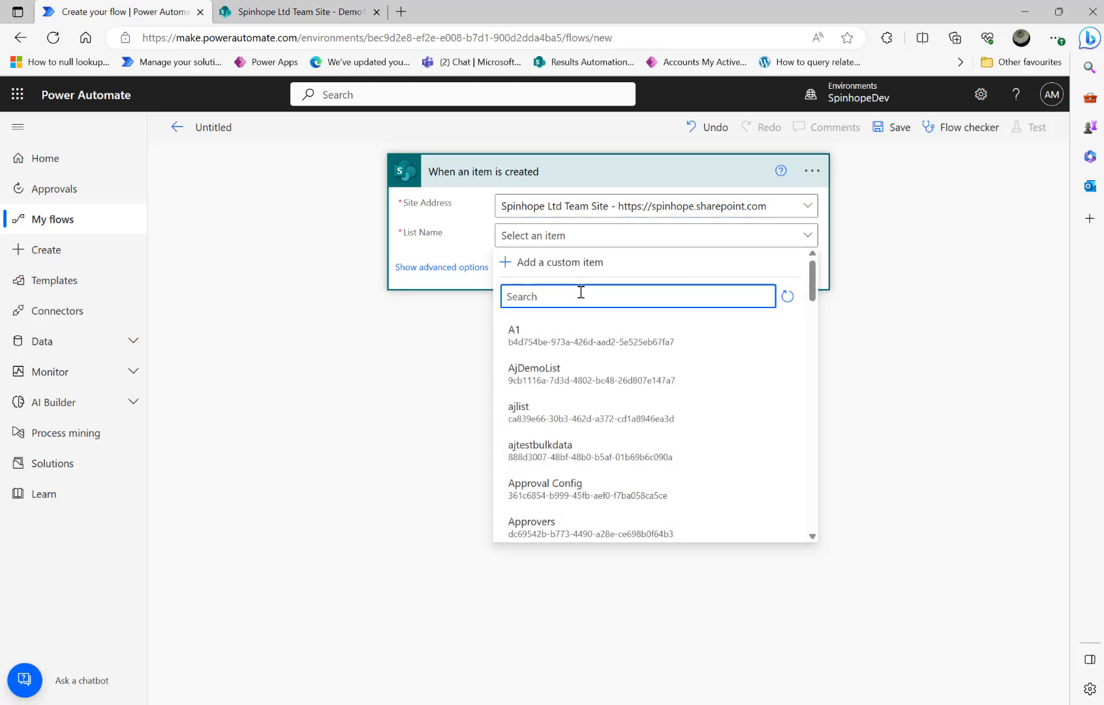
{"action": "type", "text": "demo1"}
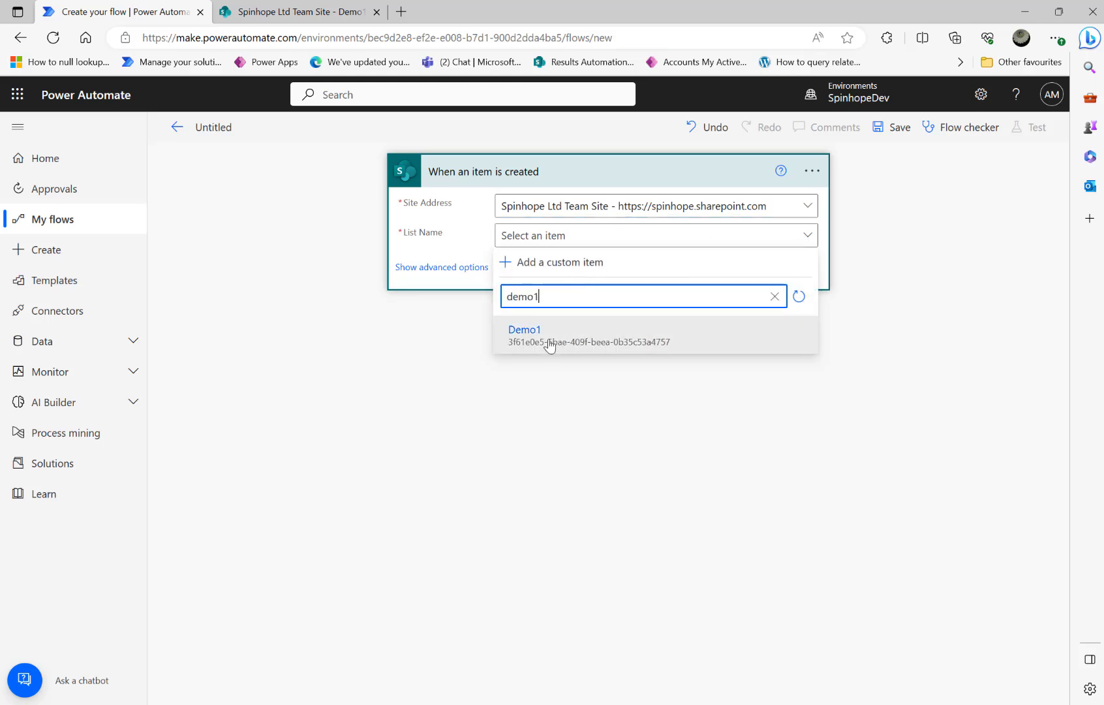
{"action": "left_click", "coordinate": [549, 344]}
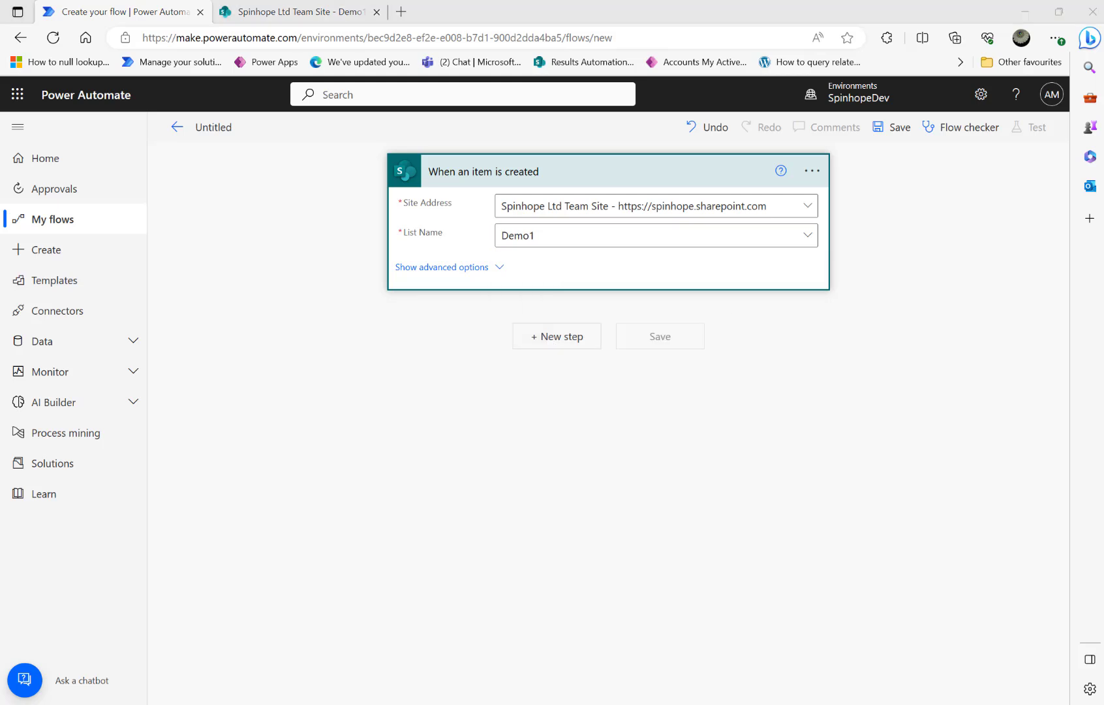
- Add an Initialize variable step after the trigger, named Files with type Array
{"action": "left_click", "coordinate": [557, 341]}
{"action": "left_click", "coordinate": [558, 341]}
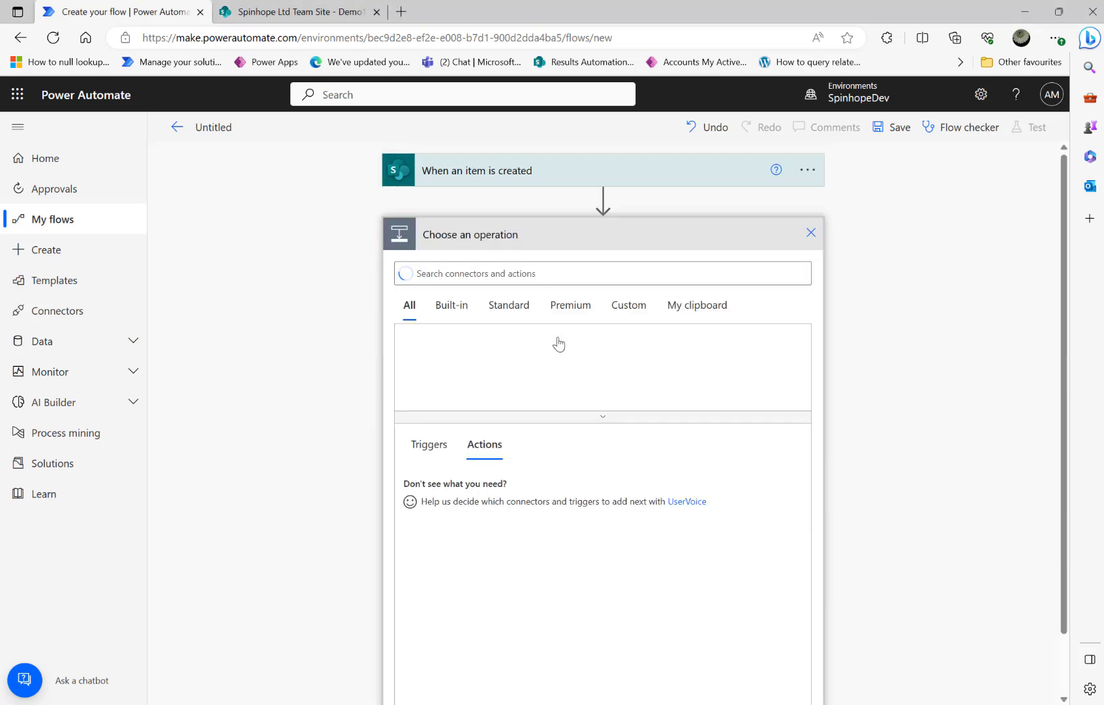
{"action": "type", "text": "va"}
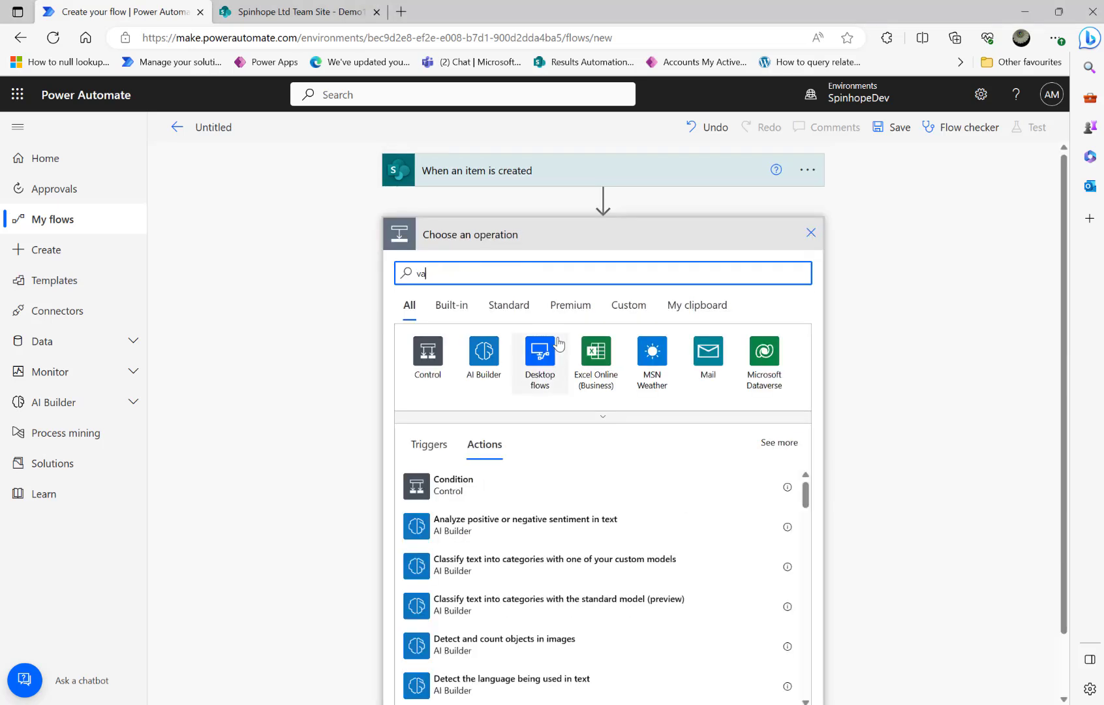
{"action": "type", "text": "riable"}
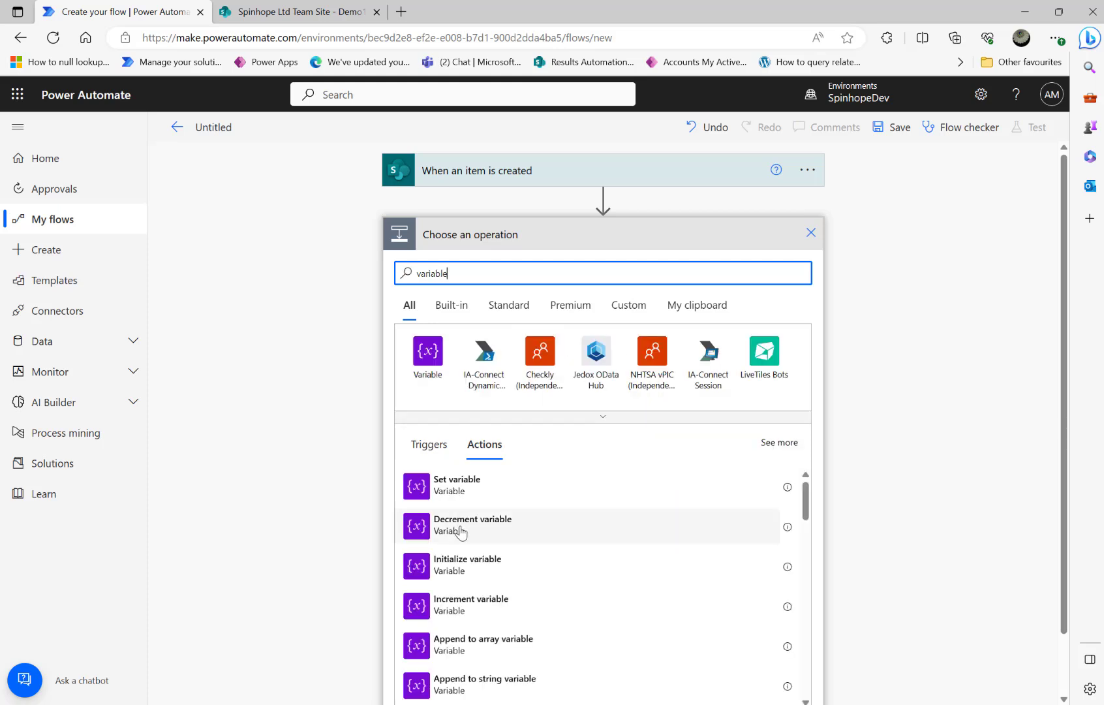
{"action": "left_click", "coordinate": [464, 571]}
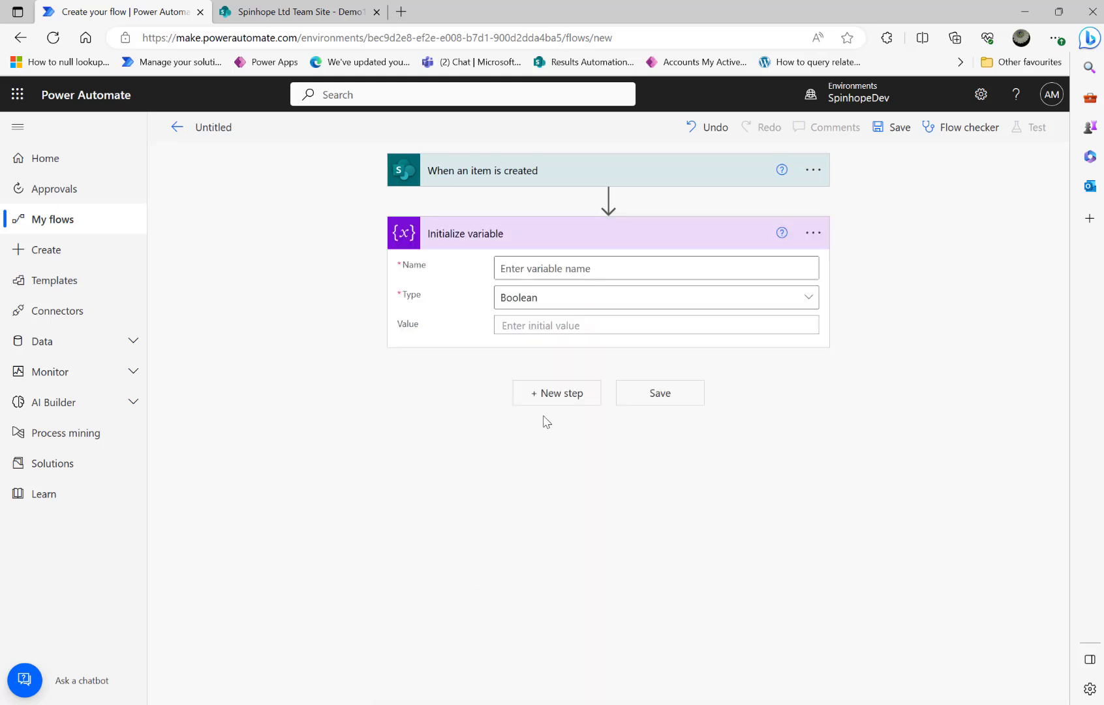
{"action": "left_click", "coordinate": [553, 270]}
{"action": "type", "text": "Files"}
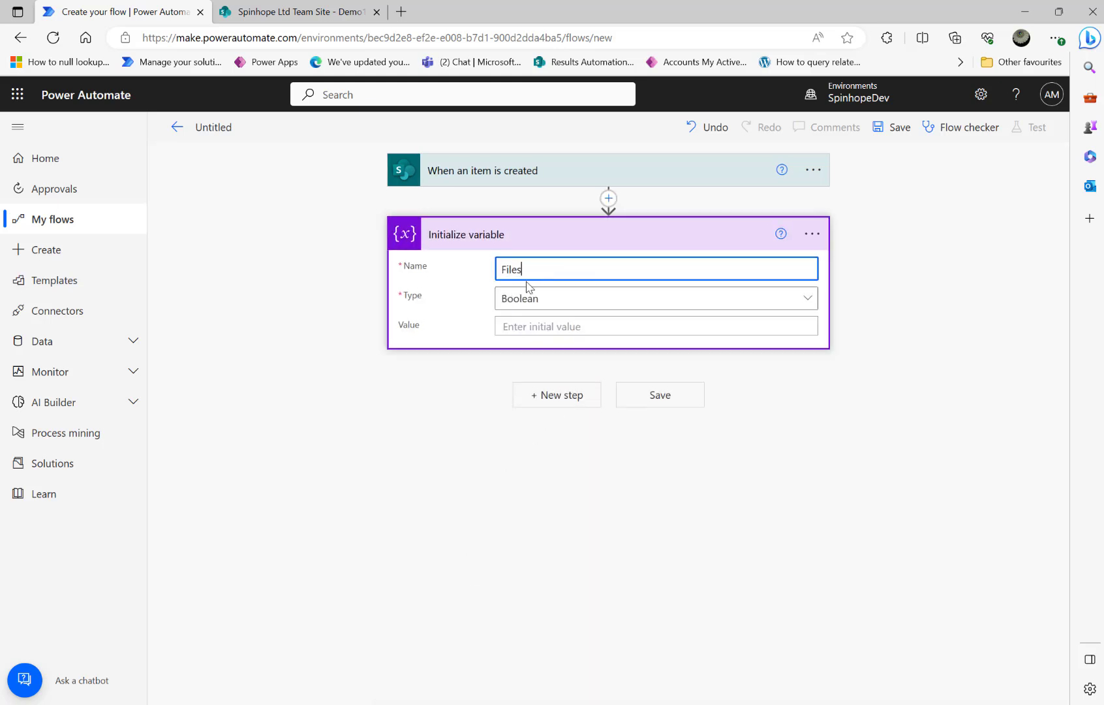
{"action": "left_click", "coordinate": [575, 299]}
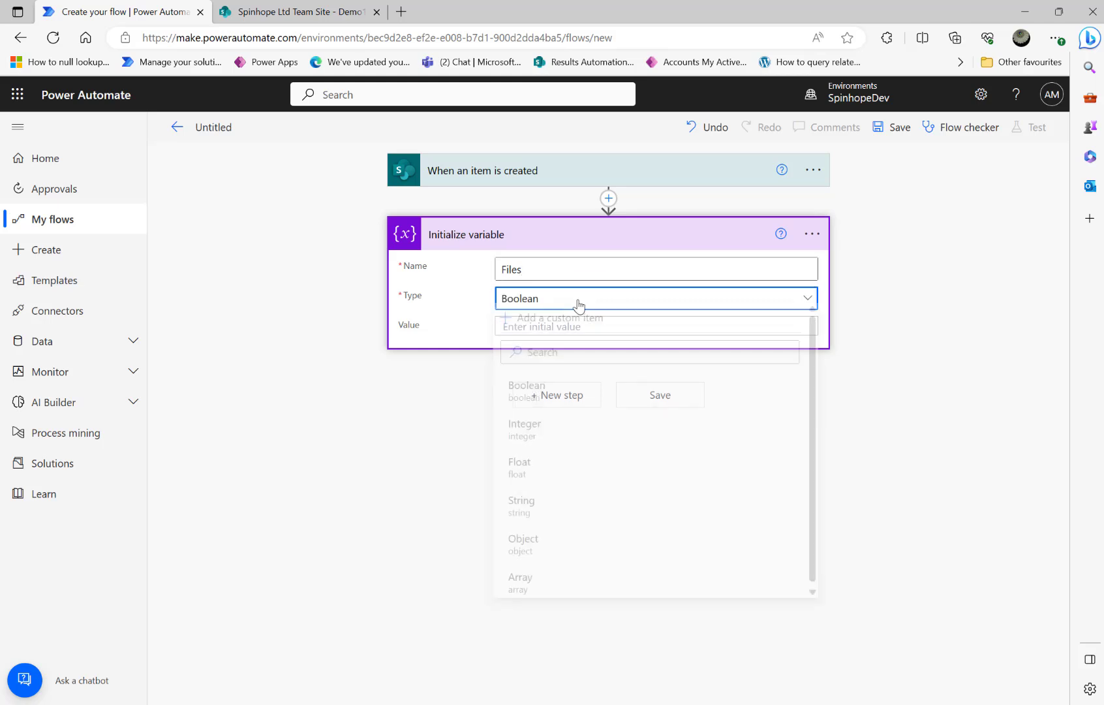
{"action": "left_click", "coordinate": [539, 586]}
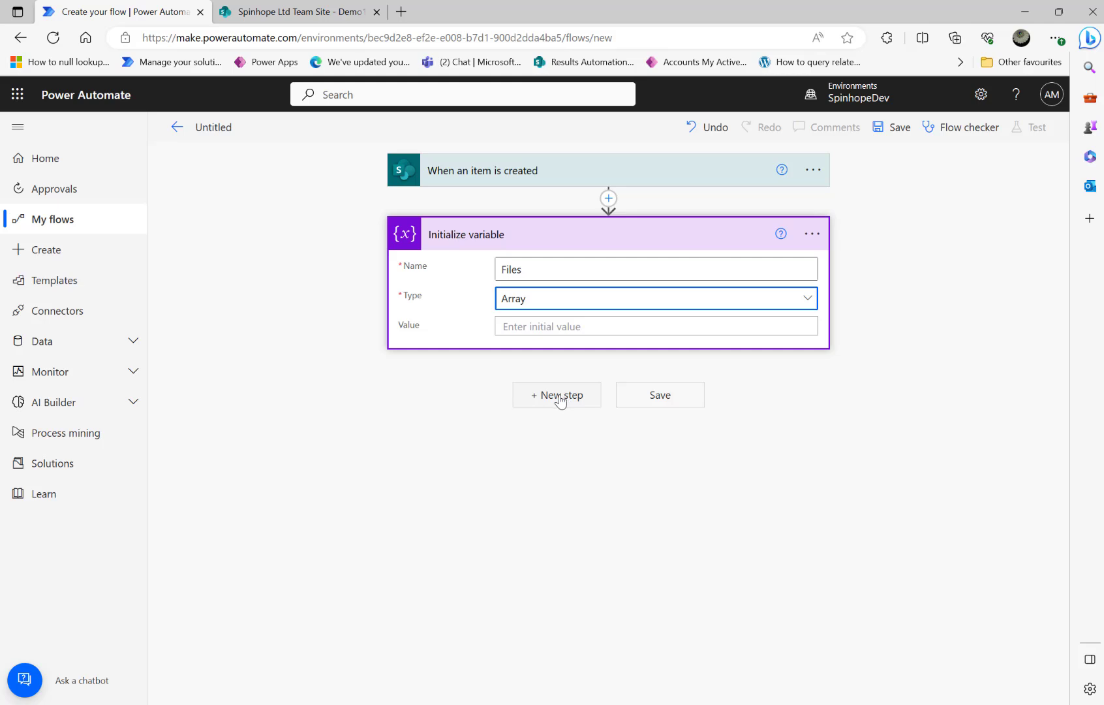
- Add a SharePoint Get attachments step with Site Address Spinhope Ltd Team Site
{"action": "left_click", "coordinate": [565, 396]}
{"action": "type", "text": "get attach"}
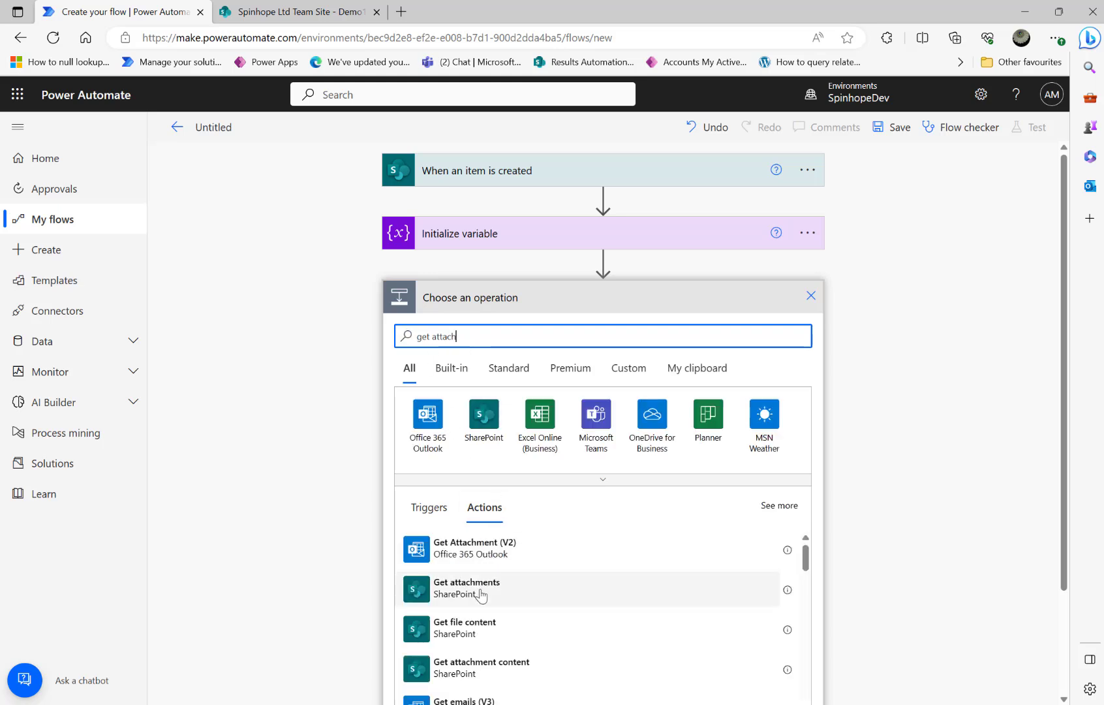
{"action": "left_click", "coordinate": [480, 590]}
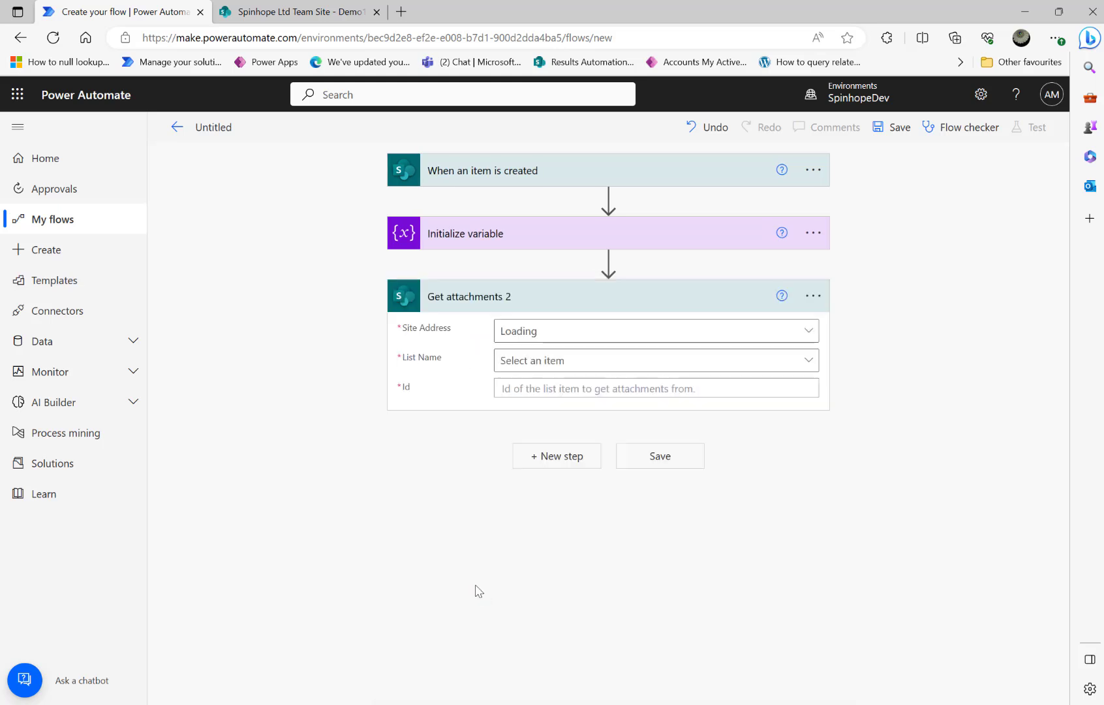
{"action": "left_click", "coordinate": [604, 336]}
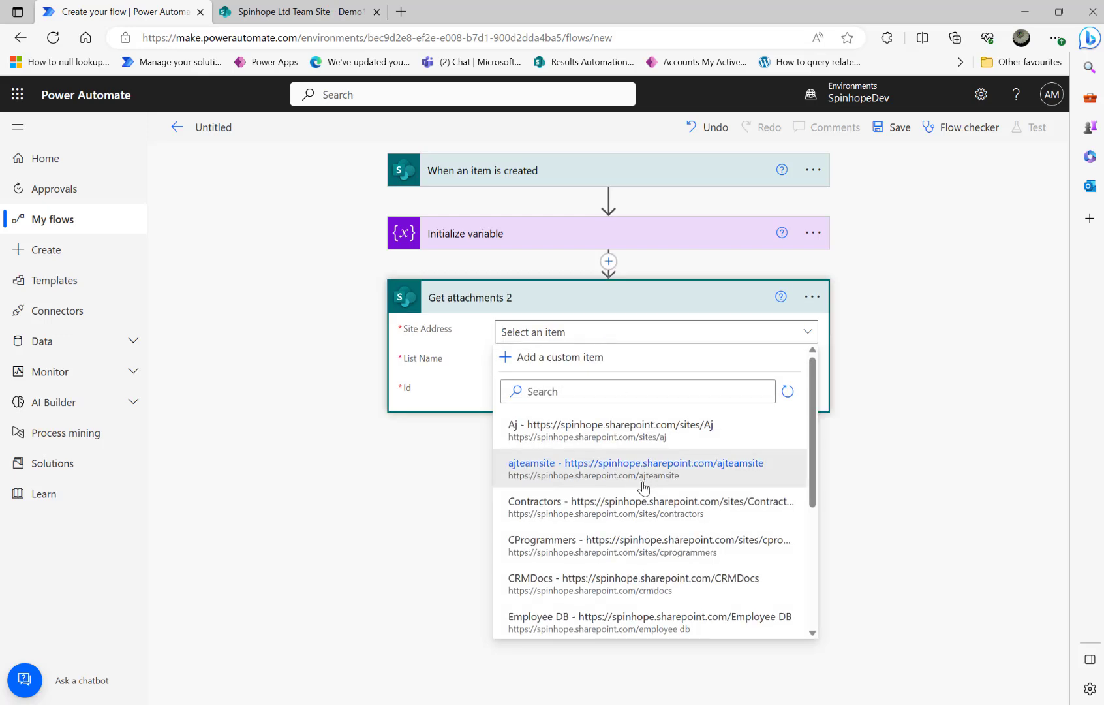
{"action": "scroll", "coordinate": [644, 486], "scroll_direction": "down", "scroll_amount": 10}
{"action": "left_click", "coordinate": [614, 579]}
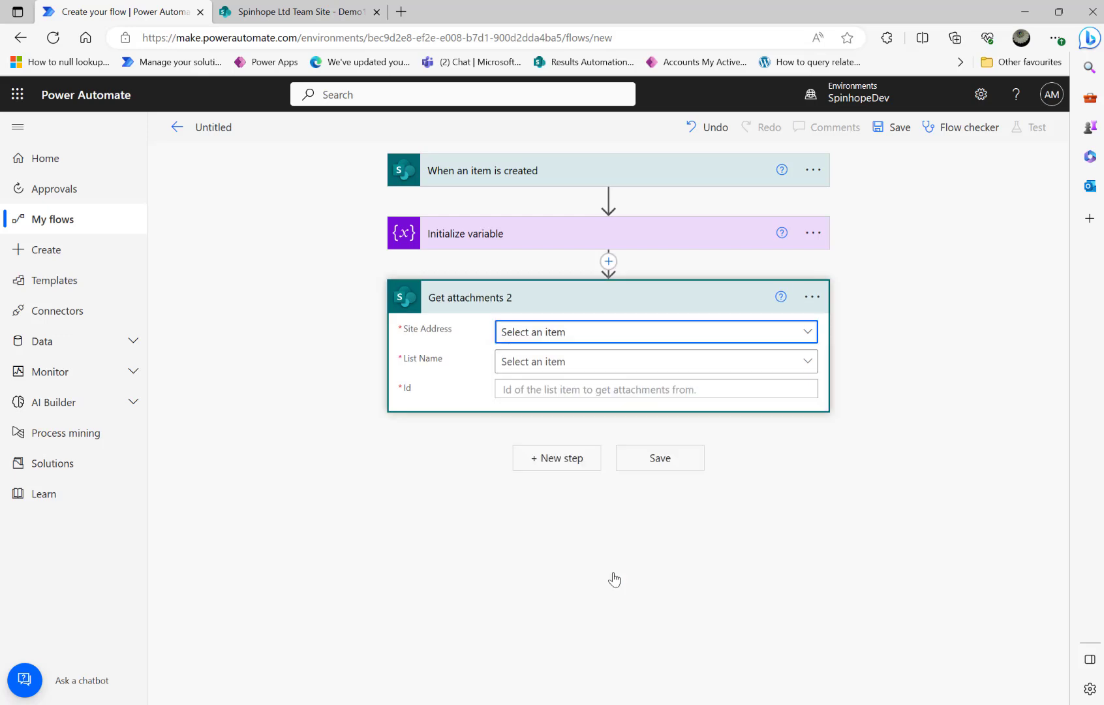
{"action": "left_click", "coordinate": [465, 165]}
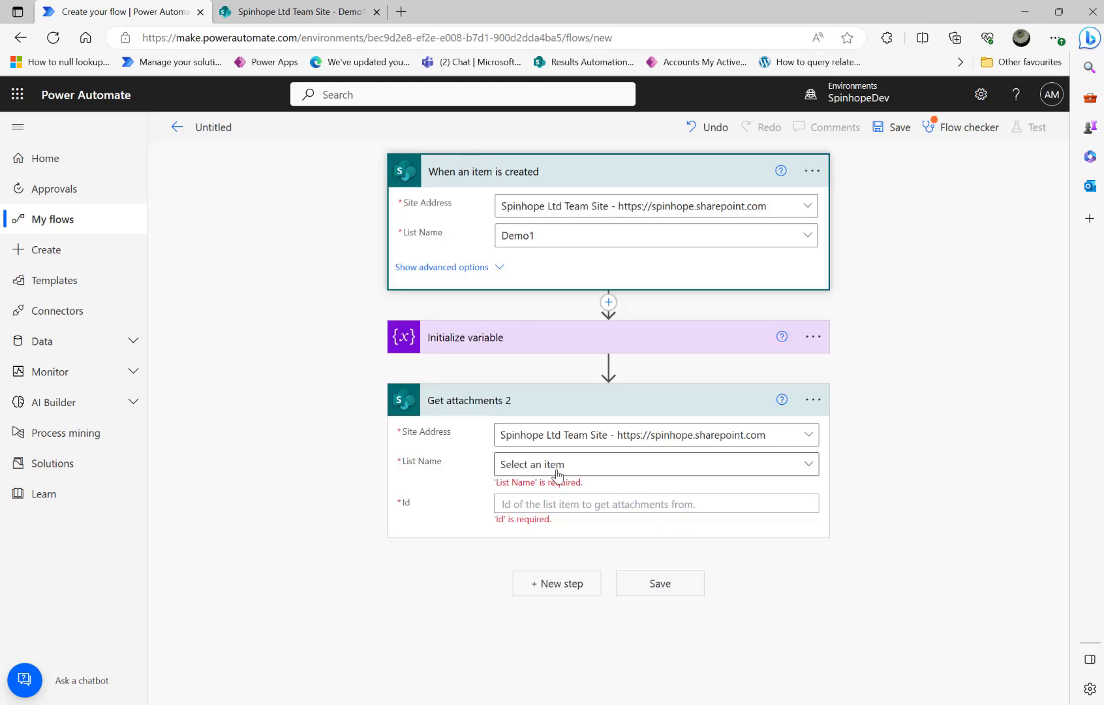
- Set its List Name to Demo1 and its Id to the triggering item's ID
{"action": "left_click", "coordinate": [558, 465]}
{"action": "left_click", "coordinate": [559, 203]}
{"action": "type", "text": "demo1"}
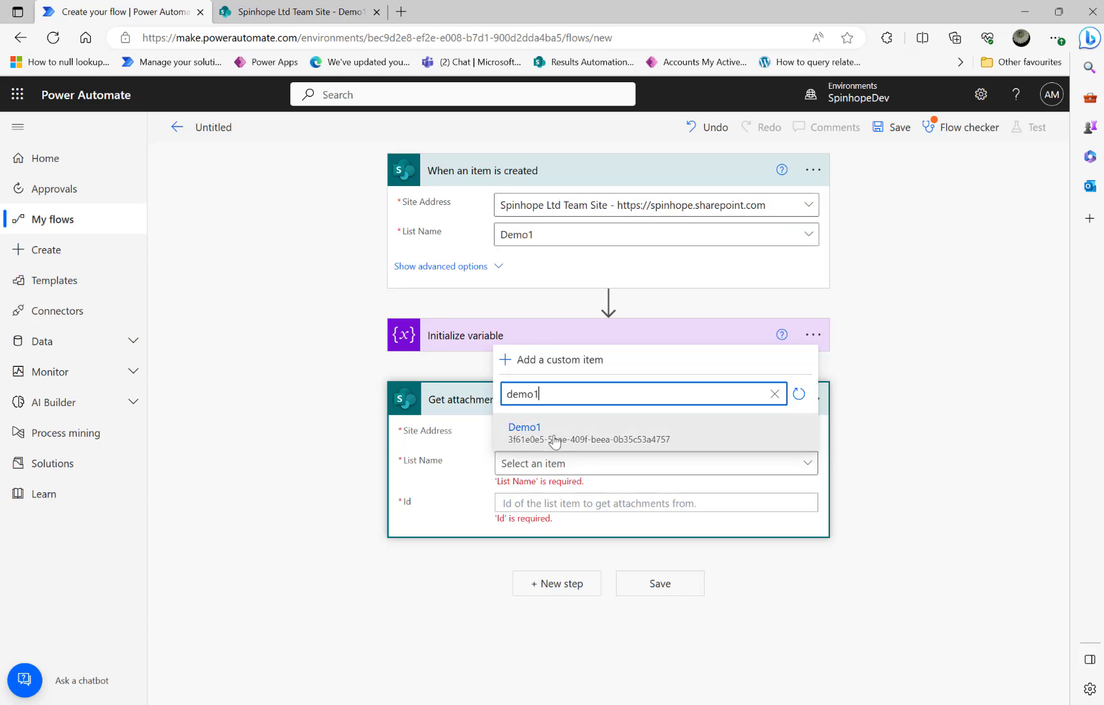
{"action": "left_click", "coordinate": [555, 441]}
{"action": "left_click", "coordinate": [554, 489]}
{"action": "left_click", "coordinate": [785, 466]}
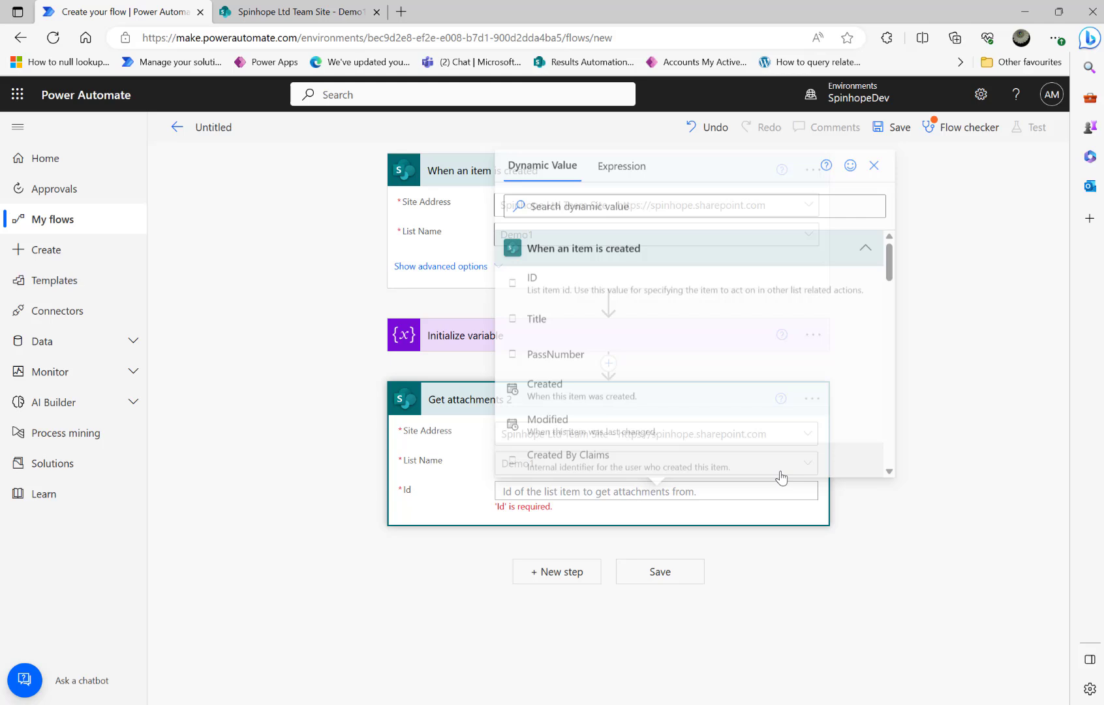
{"action": "left_click", "coordinate": [531, 278]}
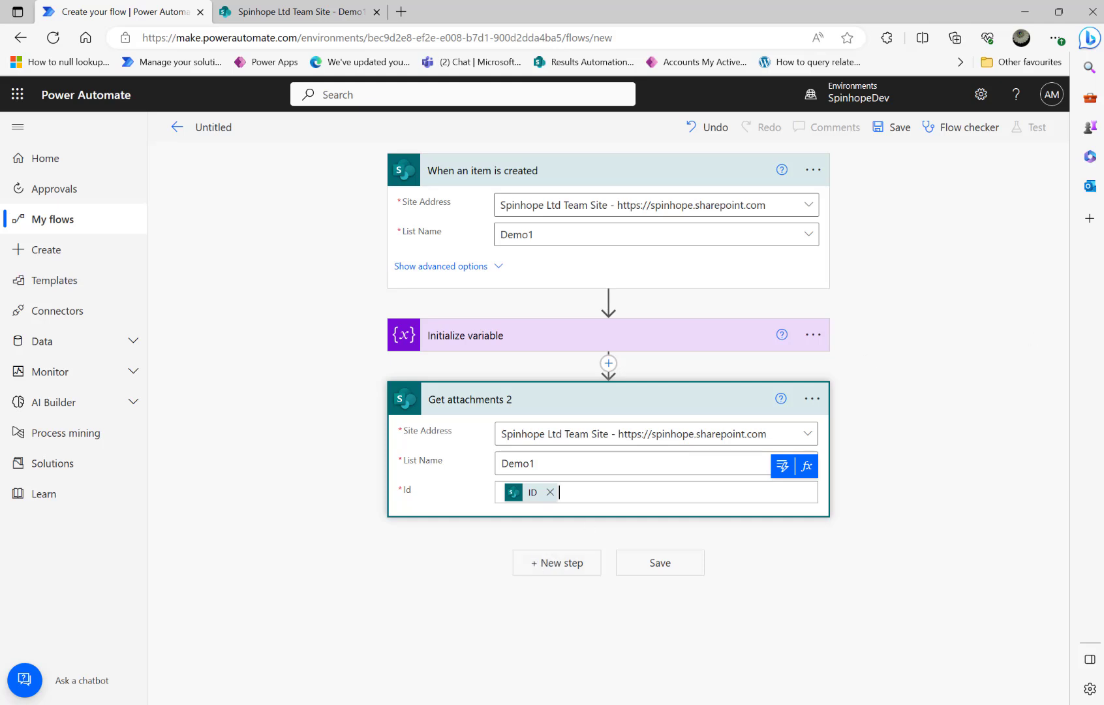
{"action": "left_click", "coordinate": [558, 565]}
{"action": "type", "text": "get attach"}
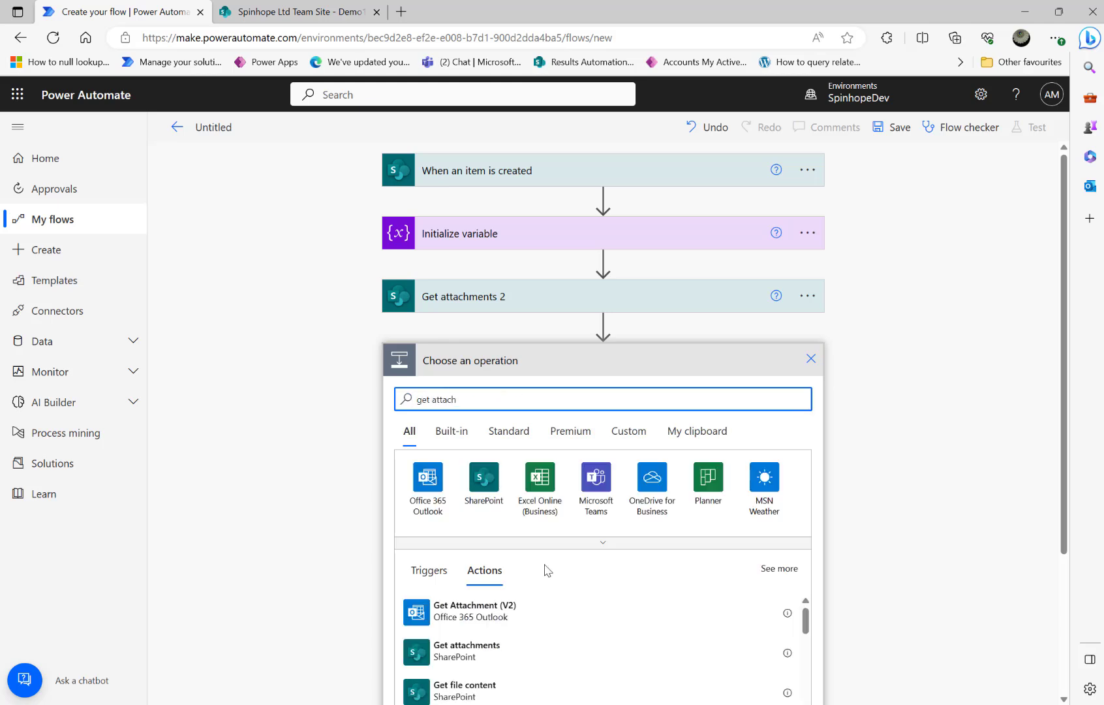
- Add a Get attachment content step for Spinhope Ltd Team Site and the Demo1 list
{"action": "scroll", "coordinate": [563, 646], "scroll_direction": "down", "scroll_amount": 1}
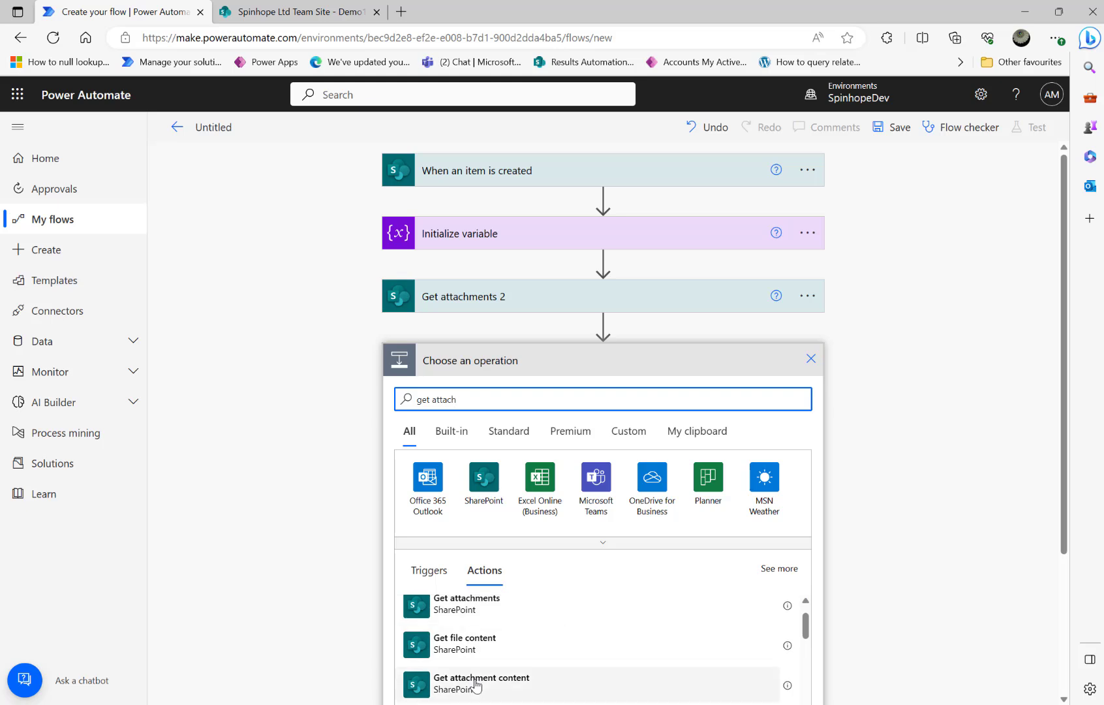
{"action": "left_click", "coordinate": [477, 686]}
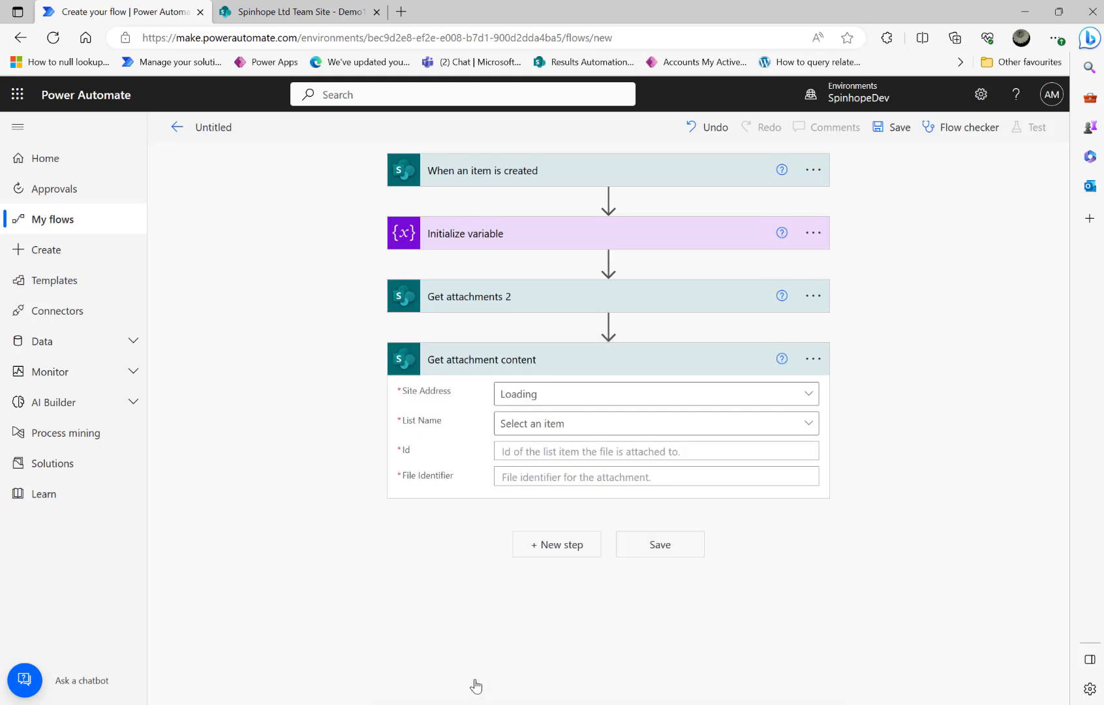
{"action": "left_click", "coordinate": [689, 395]}
{"action": "scroll", "coordinate": [672, 346], "scroll_direction": "down", "scroll_amount": 3}
{"action": "left_click", "coordinate": [630, 372]}
{"action": "left_click", "coordinate": [648, 425]}
{"action": "left_click", "coordinate": [585, 489]}
{"action": "type", "text": "demo1"}
{"action": "left_click", "coordinate": [577, 516]}
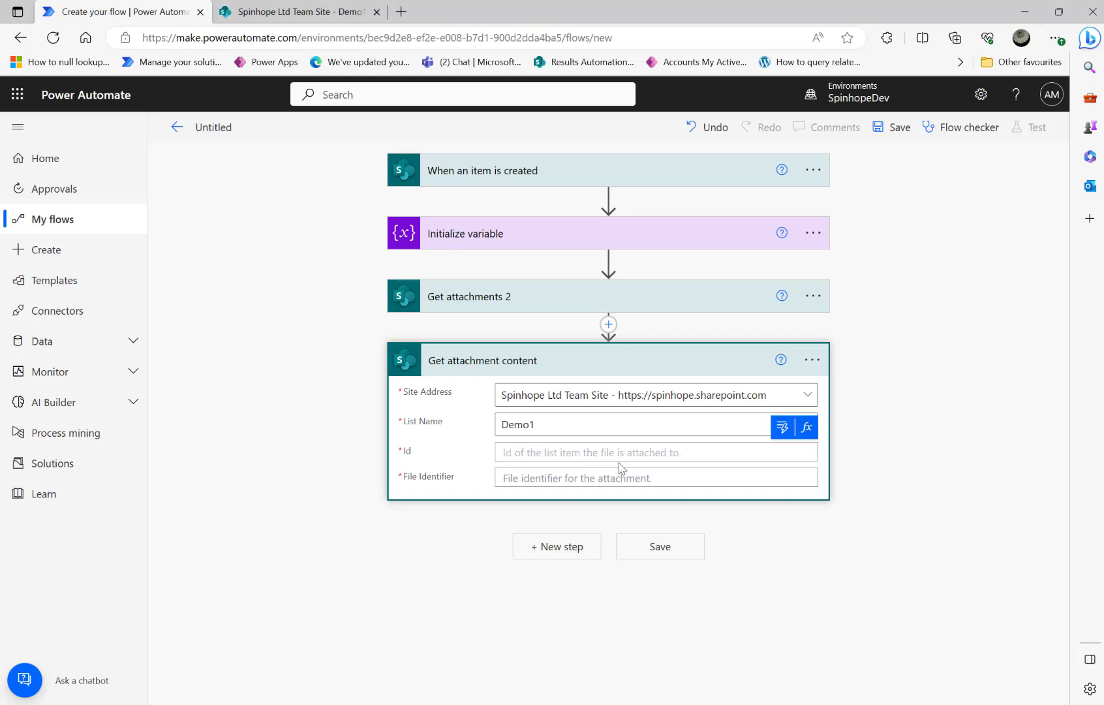
- Set the Get attachment content Id to the created item's ID
{"action": "left_click", "coordinate": [782, 427]}
{"action": "left_click", "coordinate": [570, 268]}
{"action": "type", "text": "id"}
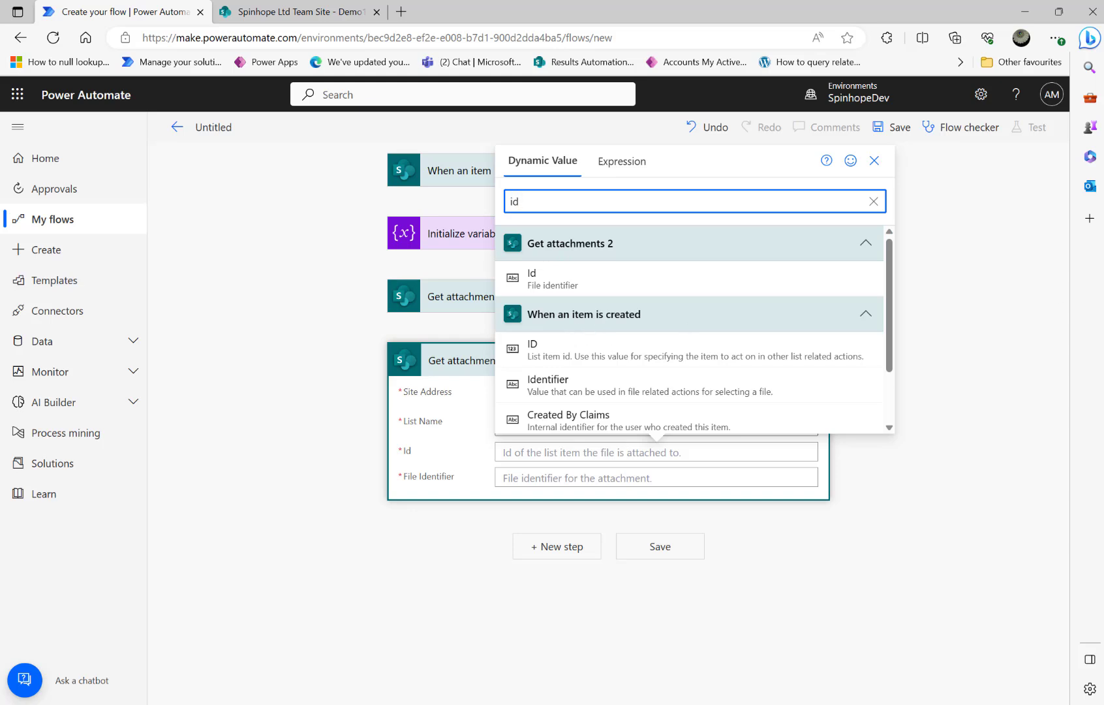
{"action": "left_click", "coordinate": [556, 351]}
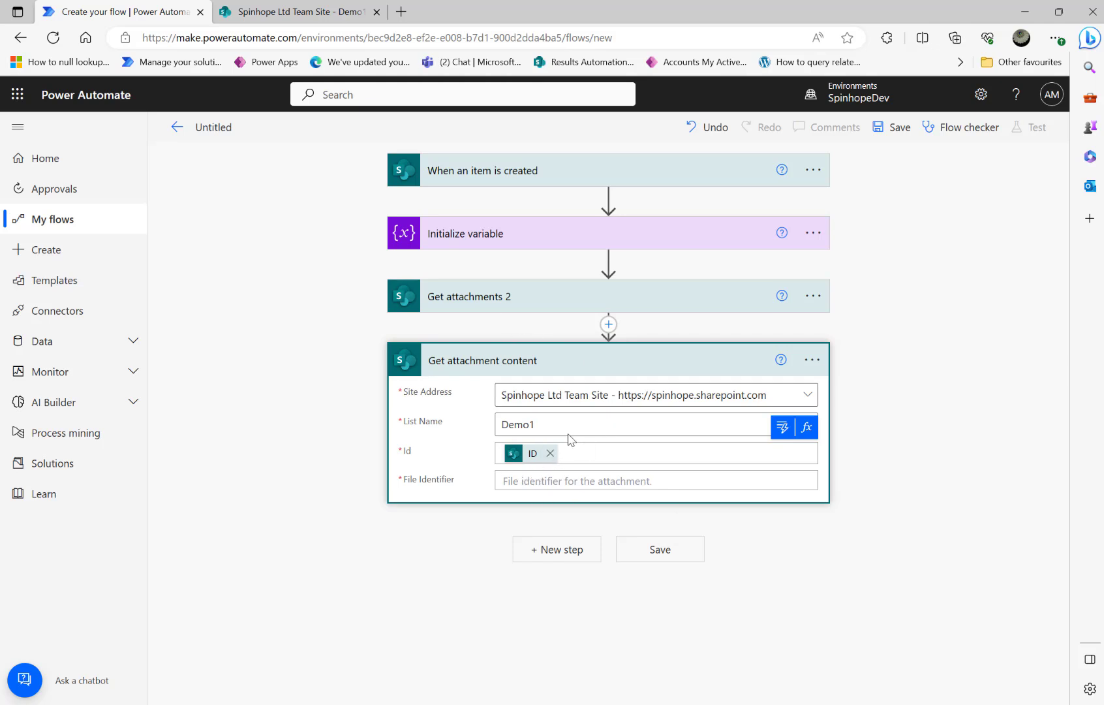
- Rename the 'Get attachments 2' step to 'Get attachments'
{"action": "left_click", "coordinate": [571, 297]}
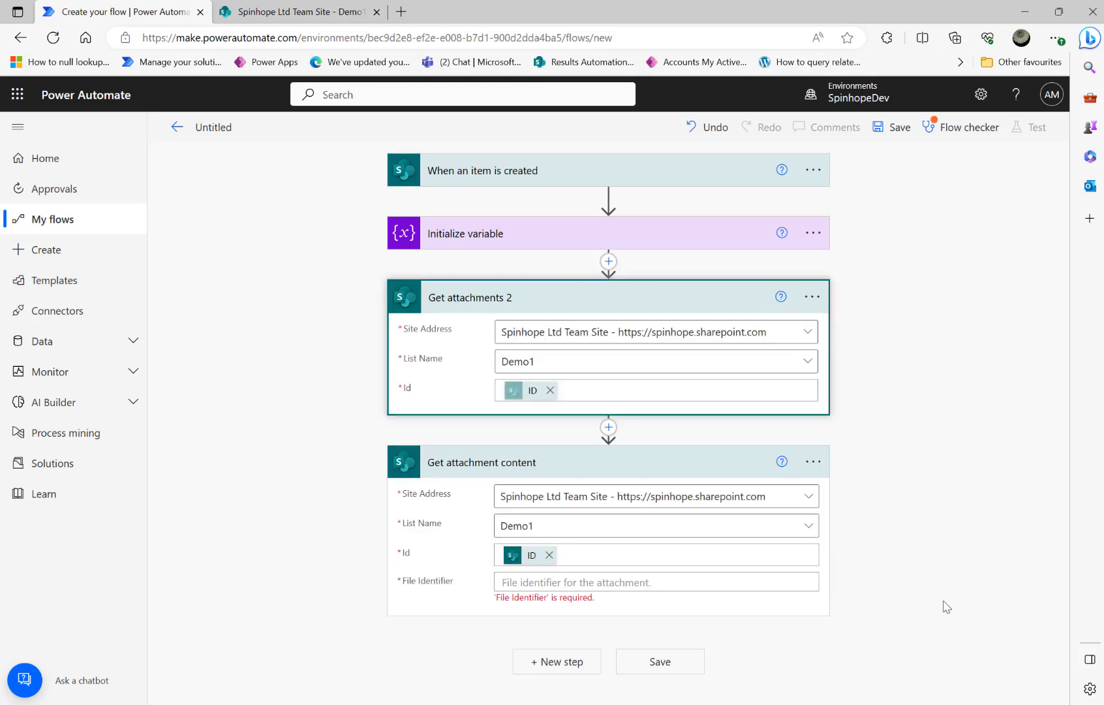
{"action": "left_click", "coordinate": [812, 297]}
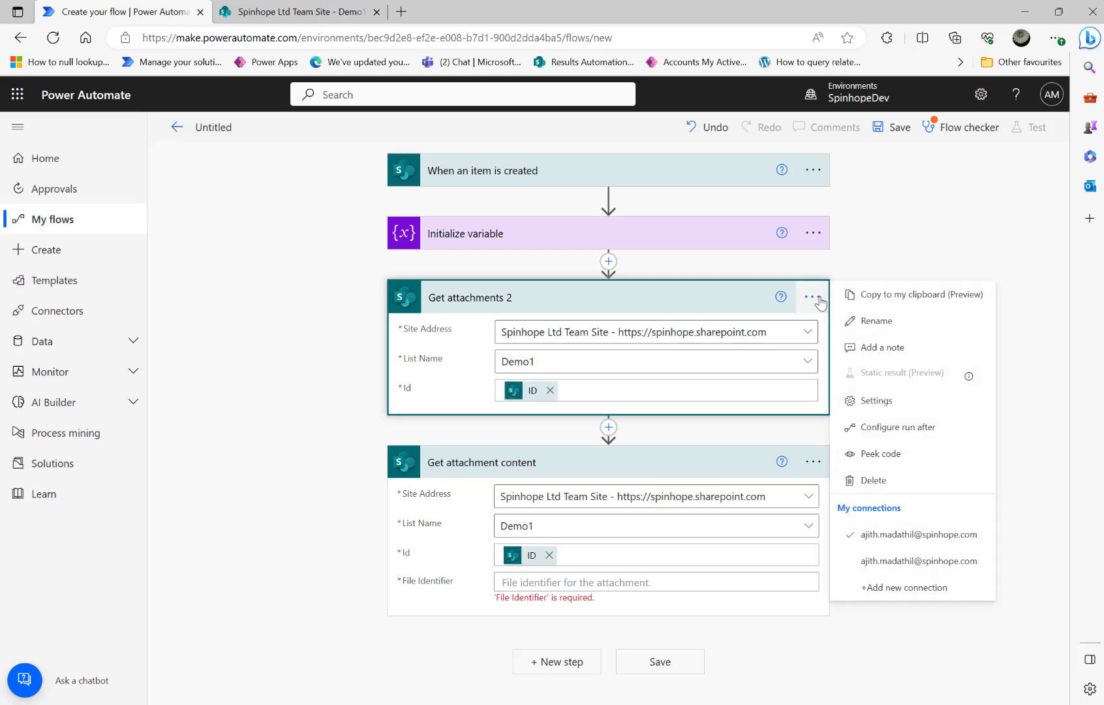
{"action": "left_click", "coordinate": [876, 320]}
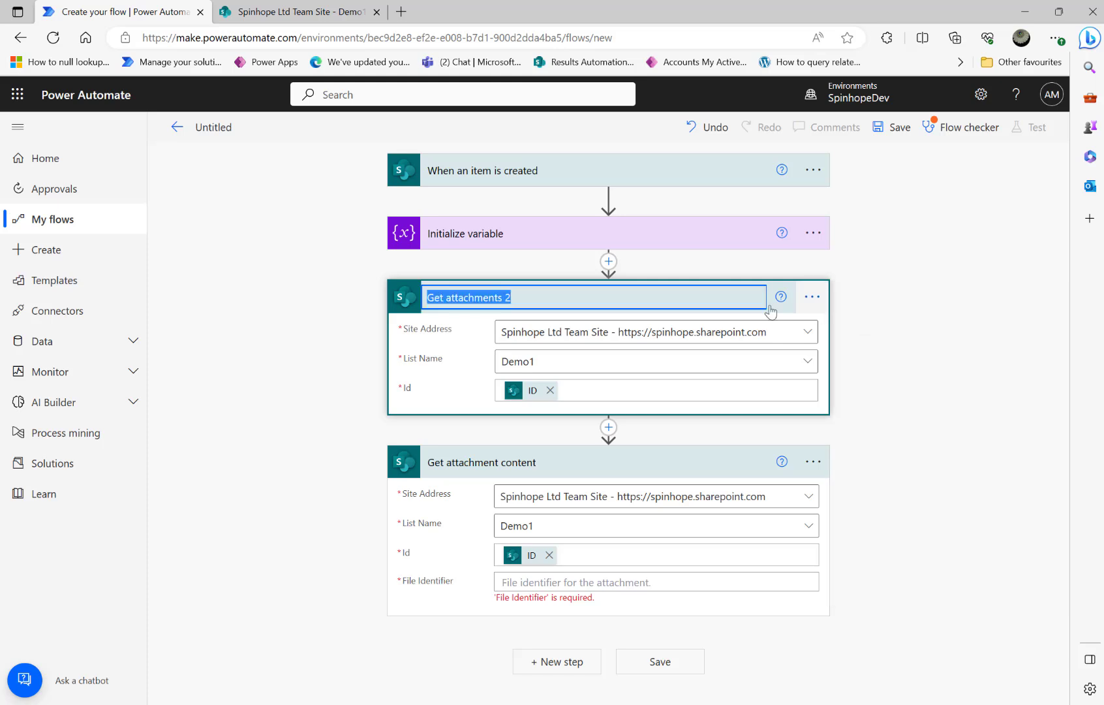
{"action": "left_click", "coordinate": [571, 297]}
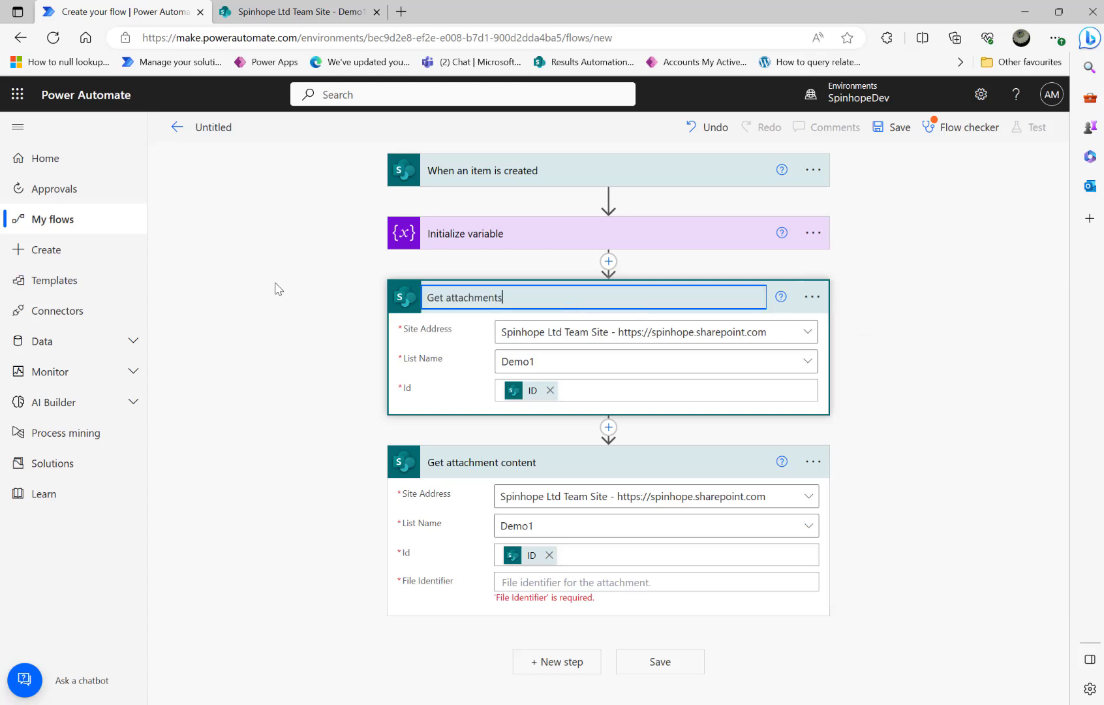
{"action": "left_click", "coordinate": [297, 331]}
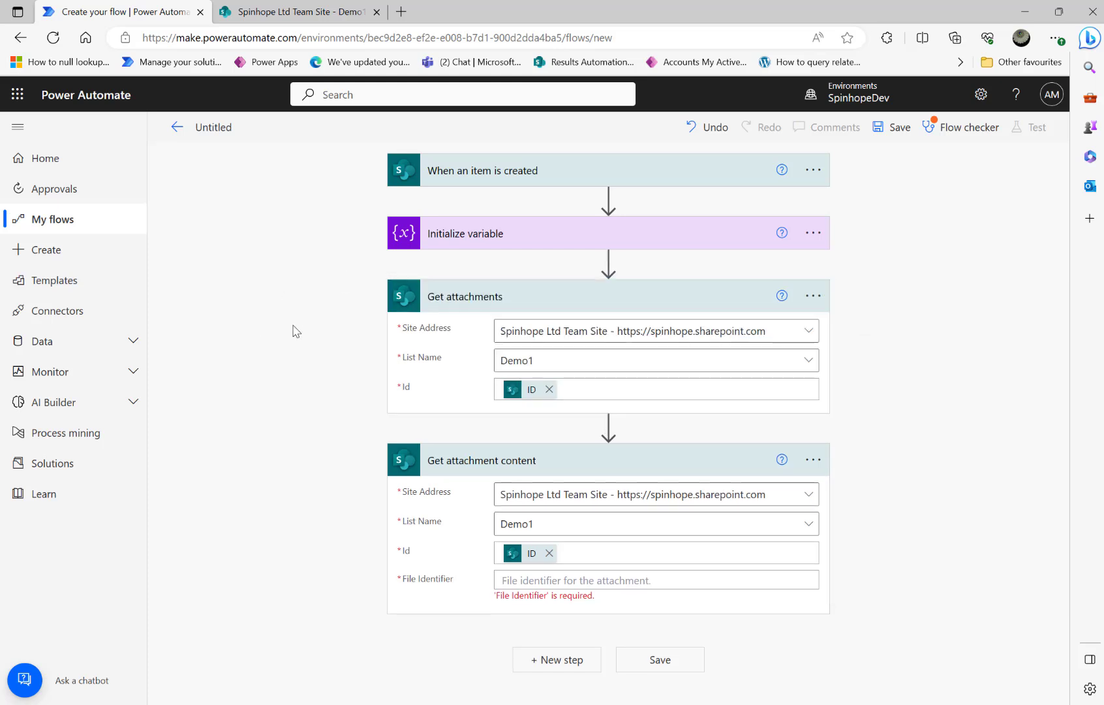
- Set File Identifier to each attachment's Id, wrapping the step in Apply to each
{"action": "left_click", "coordinate": [520, 582]}
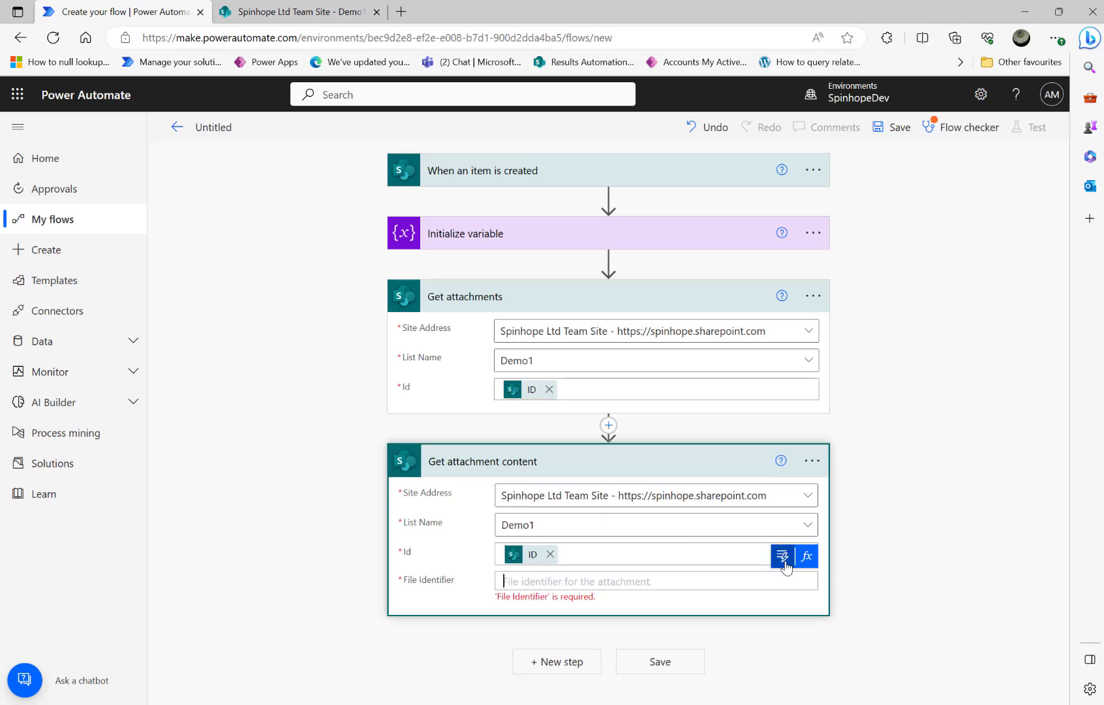
{"action": "left_click", "coordinate": [782, 556]}
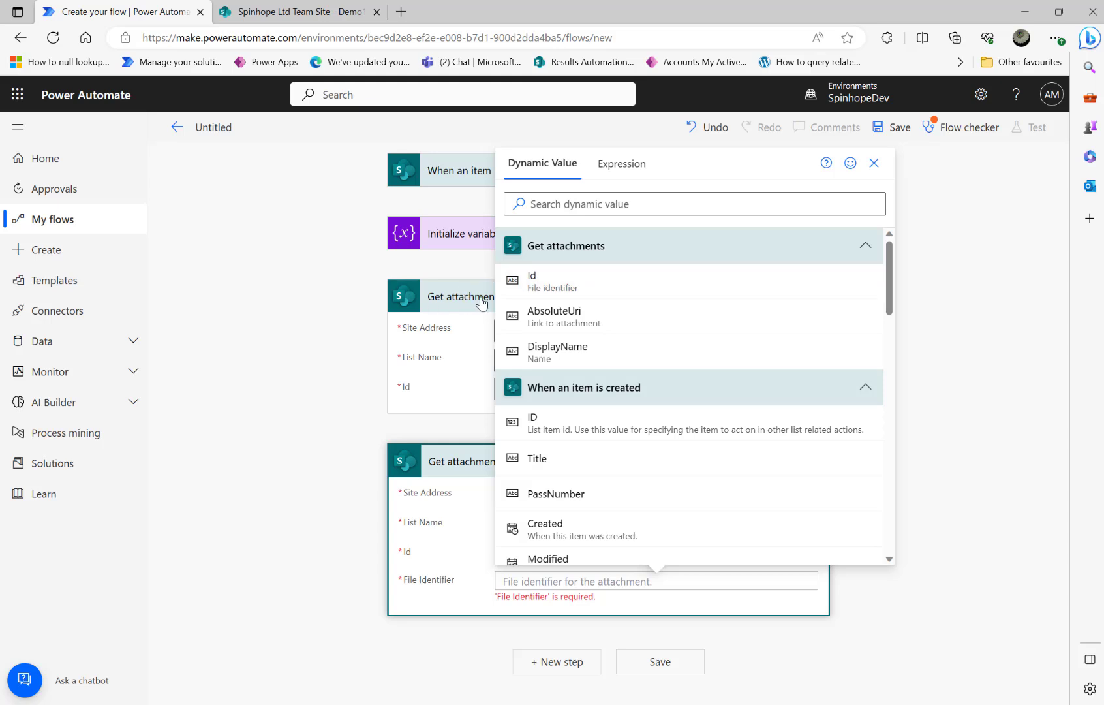
{"action": "left_click", "coordinate": [561, 293]}
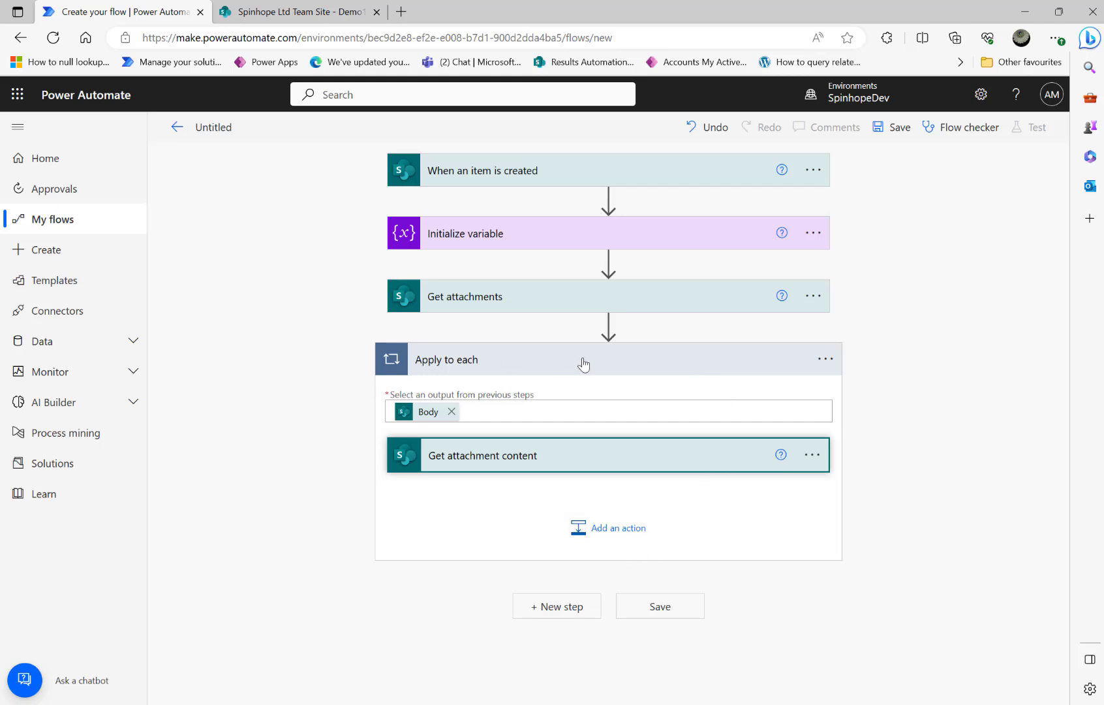
{"action": "left_click", "coordinate": [513, 308]}
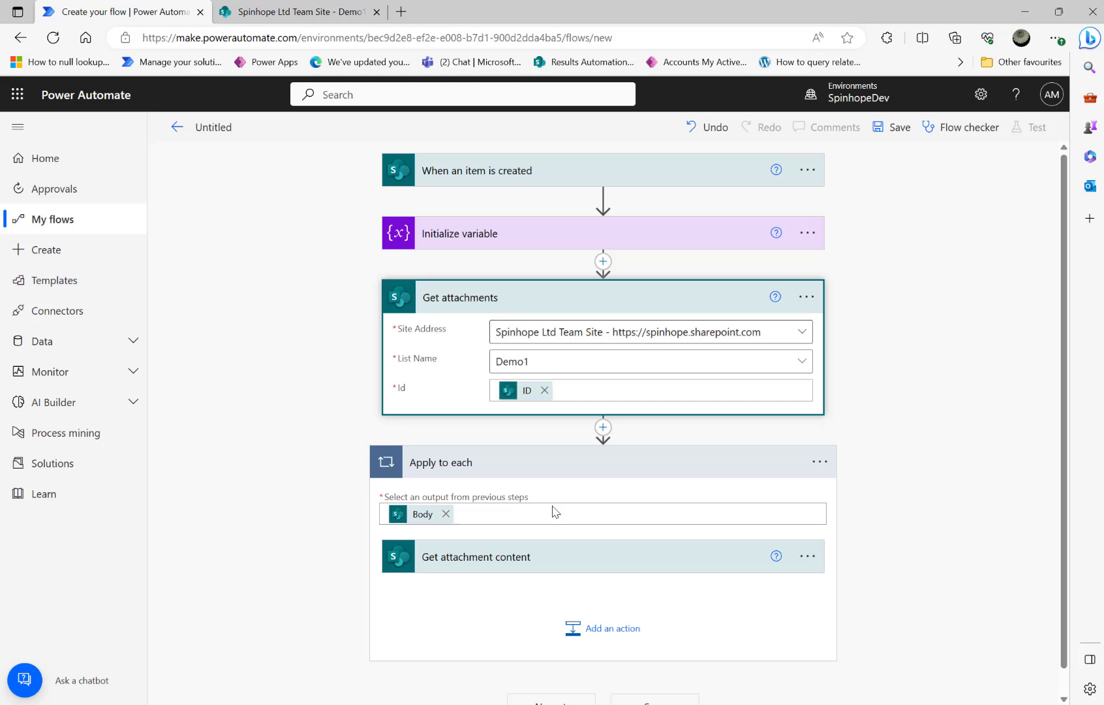
- Add a Compose action inside the Apply to each loop
{"action": "left_click", "coordinate": [530, 555]}
{"action": "scroll", "coordinate": [555, 574], "scroll_direction": "down", "scroll_amount": 2}
{"action": "left_click", "coordinate": [609, 608]}
{"action": "type", "text": "comopose"}
{"action": "scroll", "coordinate": [611, 602], "scroll_direction": "down", "scroll_amount": 2}
{"action": "left_click", "coordinate": [474, 494]}
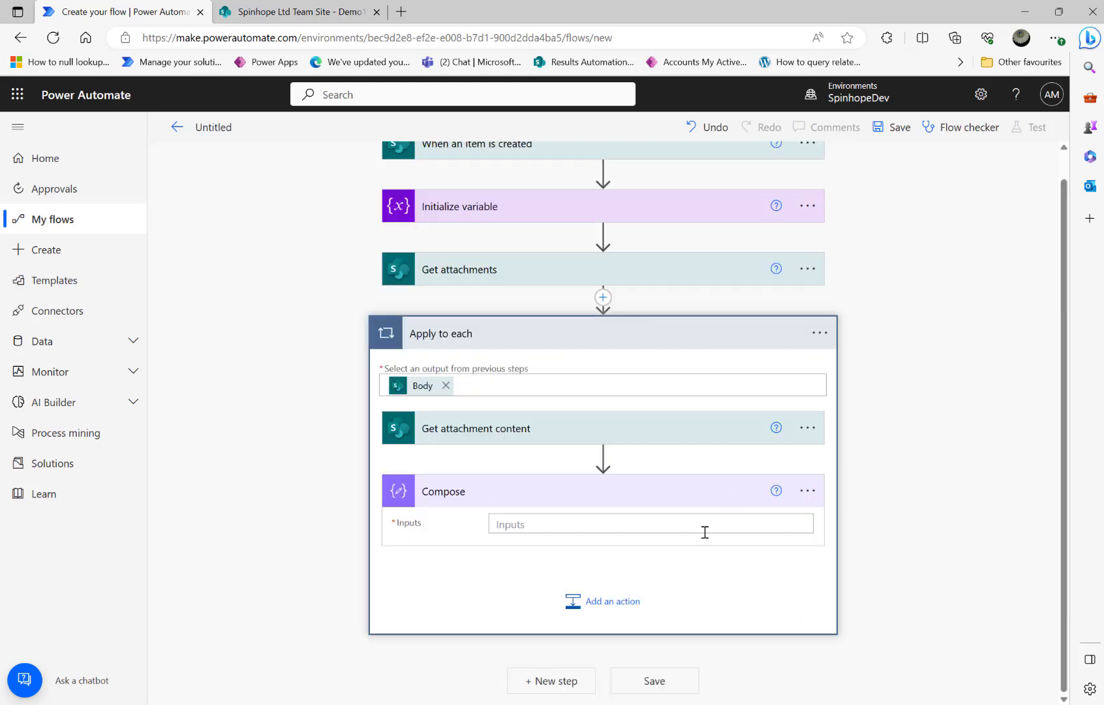
- Fill Compose inputs with JSON: Name as DisplayName, ContentBytes as Attachment Content
{"action": "left_click", "coordinate": [607, 520]}
{"action": "type", "text": "{"}
{"action": "key", "text": "Return"}
{"action": "key", "text": "Return"}
{"action": "type", "text": "}"}
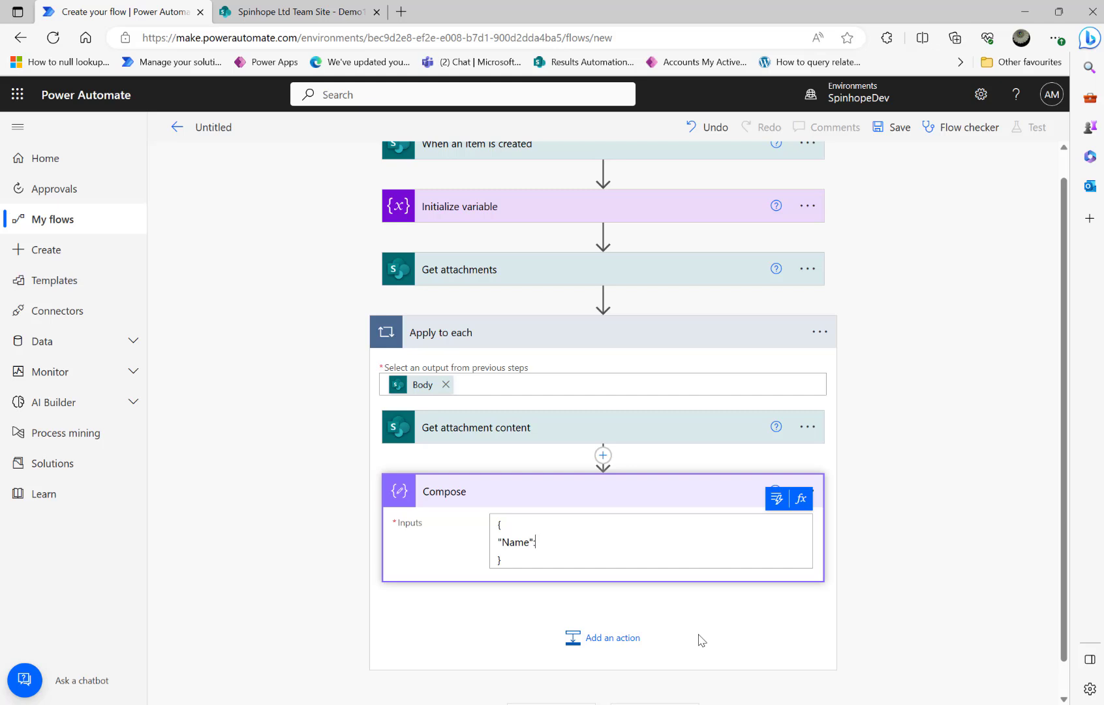
{"action": "left_click", "coordinate": [777, 499]}
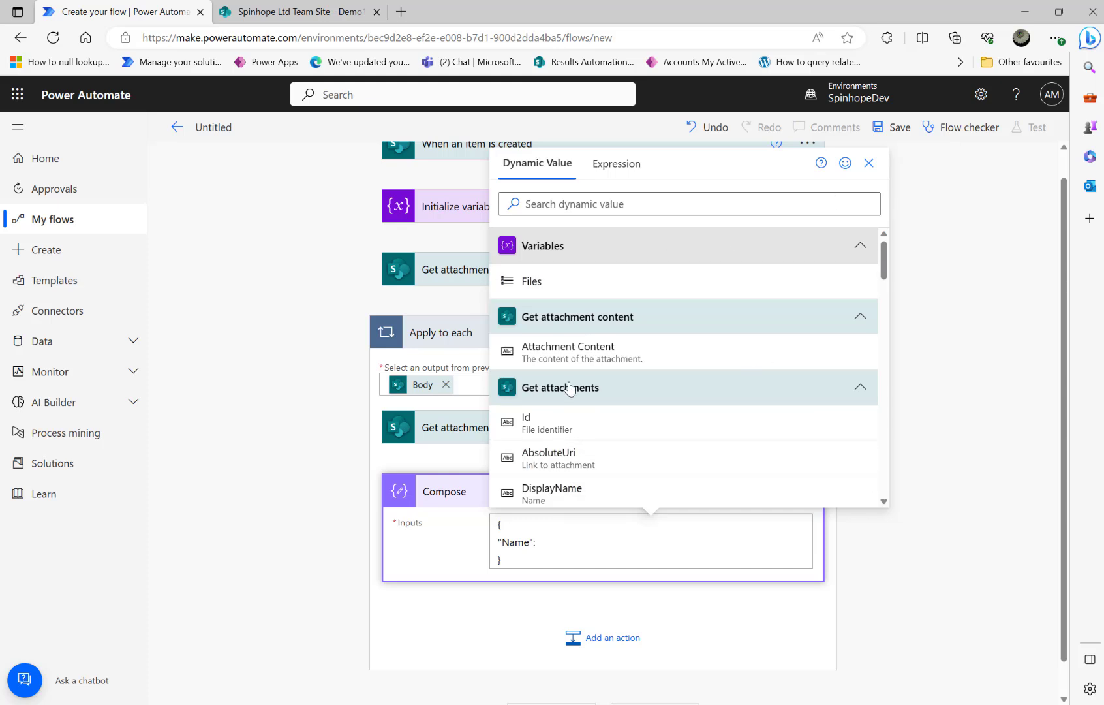
{"action": "left_click", "coordinate": [566, 497]}
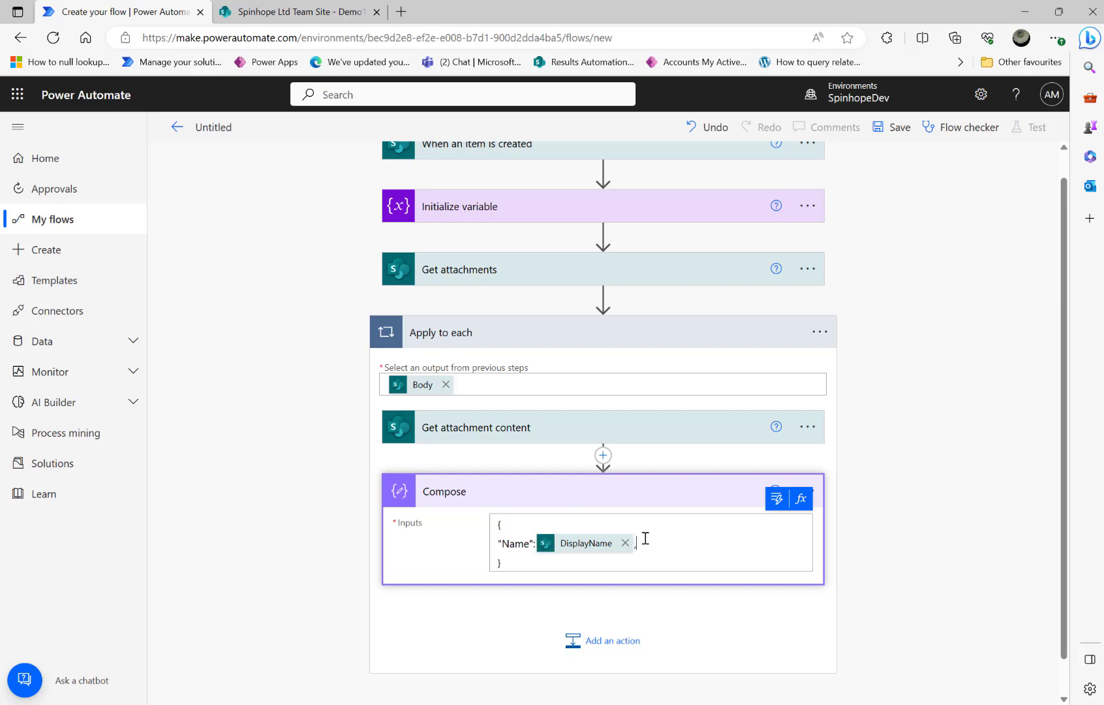
{"action": "type", "text": ","}
{"action": "key", "text": "Return"}
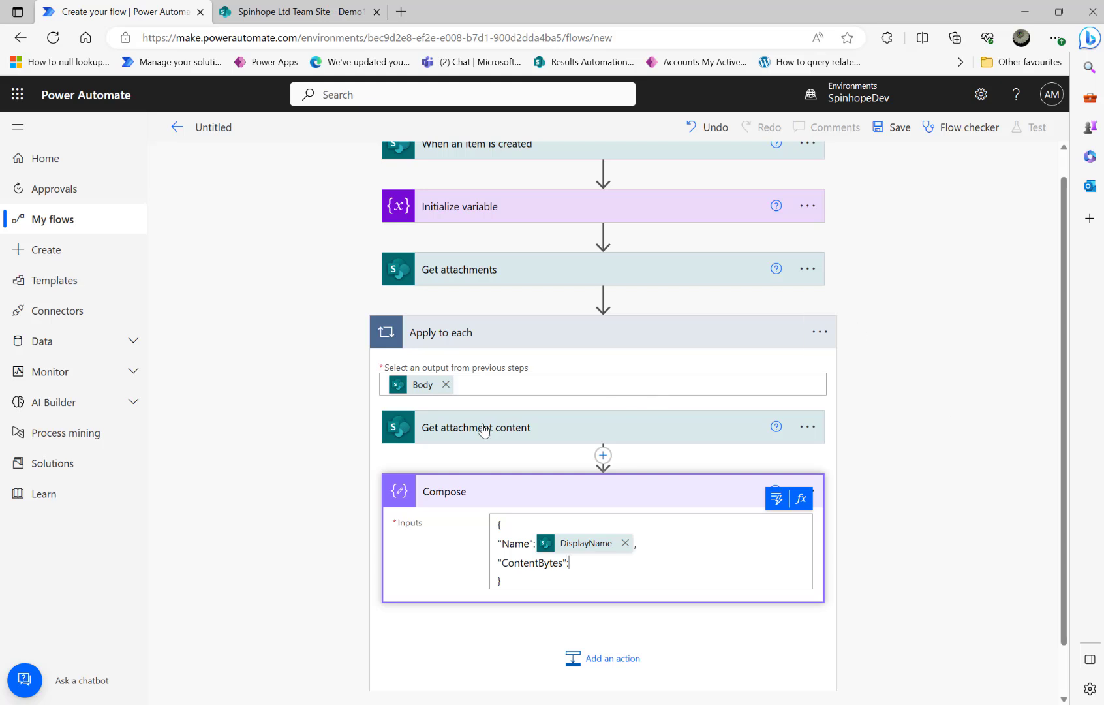
{"action": "left_click", "coordinate": [776, 498]}
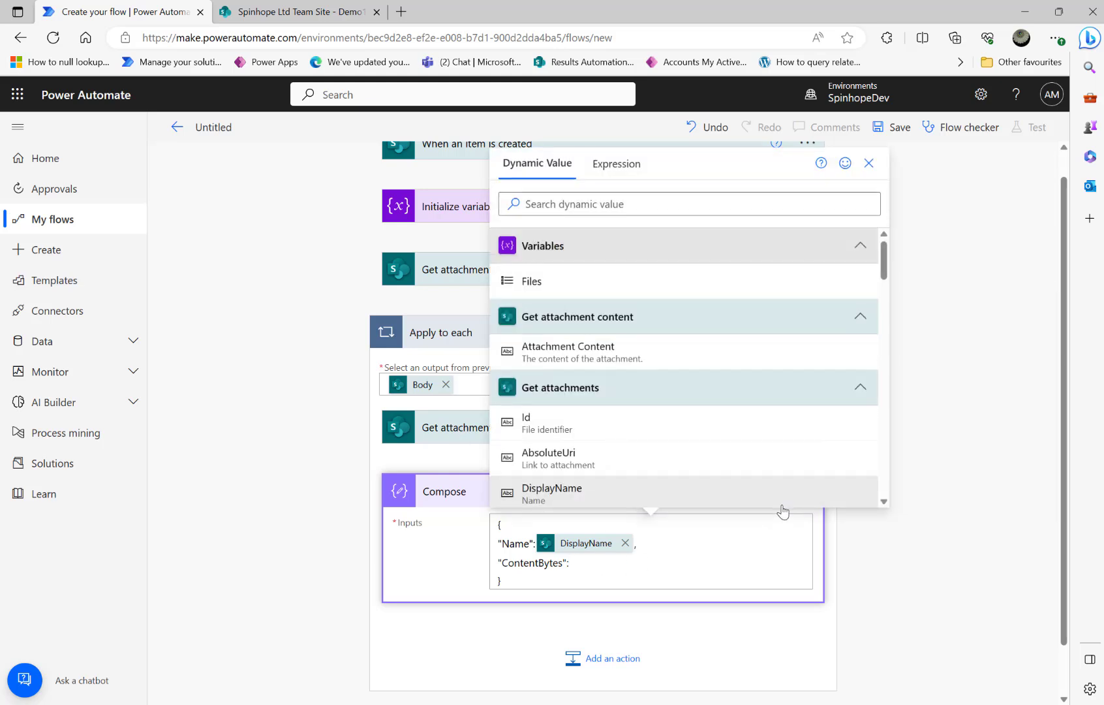
{"action": "left_click", "coordinate": [589, 358]}
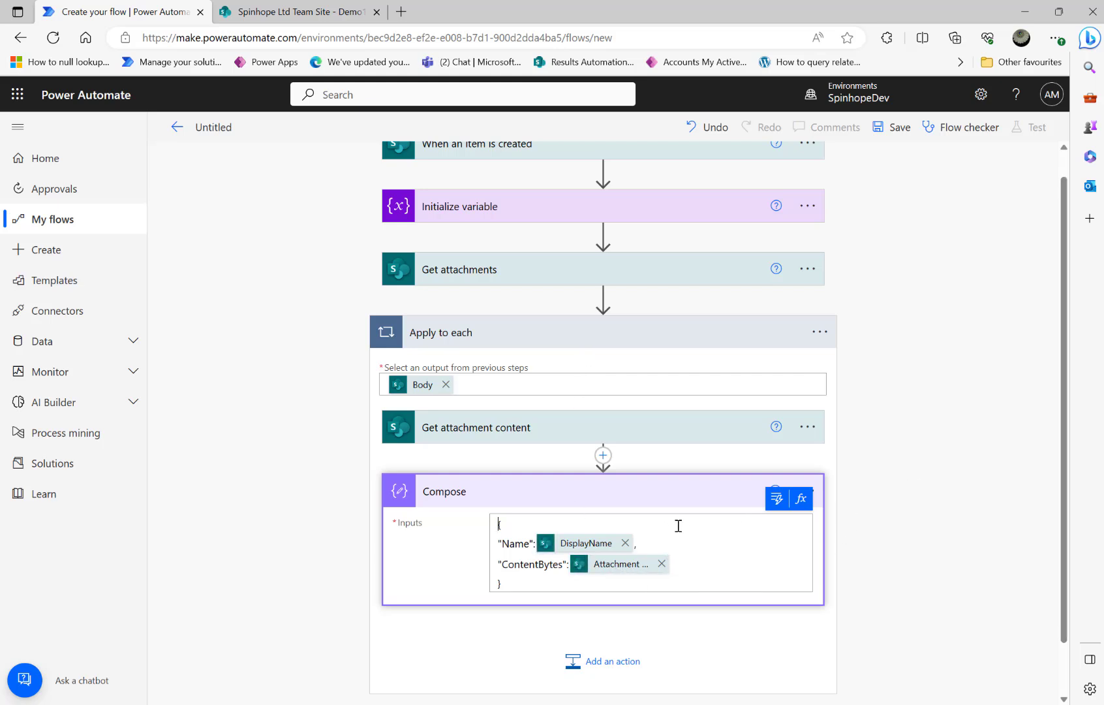
{"action": "scroll", "coordinate": [646, 548], "scroll_direction": "down", "scroll_amount": 1}
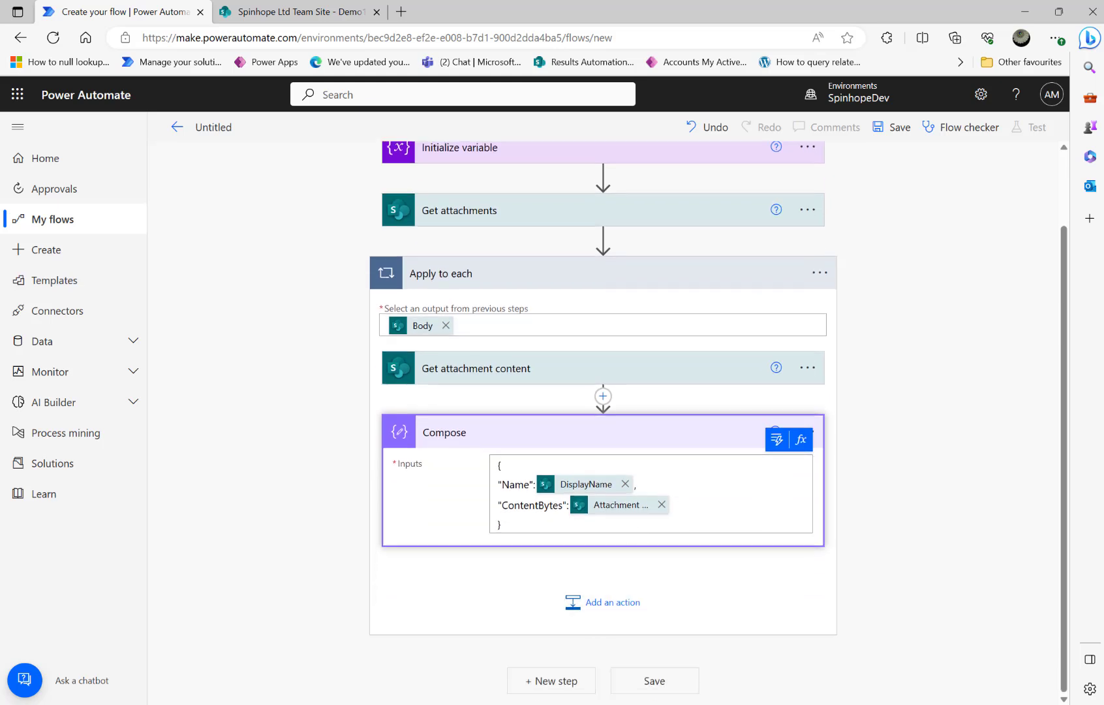
{"action": "scroll", "coordinate": [490, 451], "scroll_direction": "up", "scroll_amount": 1}
- Add an Append to array variable action inside the loop after Compose
{"action": "left_click", "coordinate": [474, 240]}
{"action": "scroll", "coordinate": [627, 515], "scroll_direction": "down", "scroll_amount": 2}
{"action": "left_click", "coordinate": [614, 605]}
{"action": "scroll", "coordinate": [615, 607], "scroll_direction": "down", "scroll_amount": 1}
{"action": "type", "text": "append array"}
{"action": "scroll", "coordinate": [352, 542], "scroll_direction": "down", "scroll_amount": 3}
{"action": "left_click", "coordinate": [470, 457]}
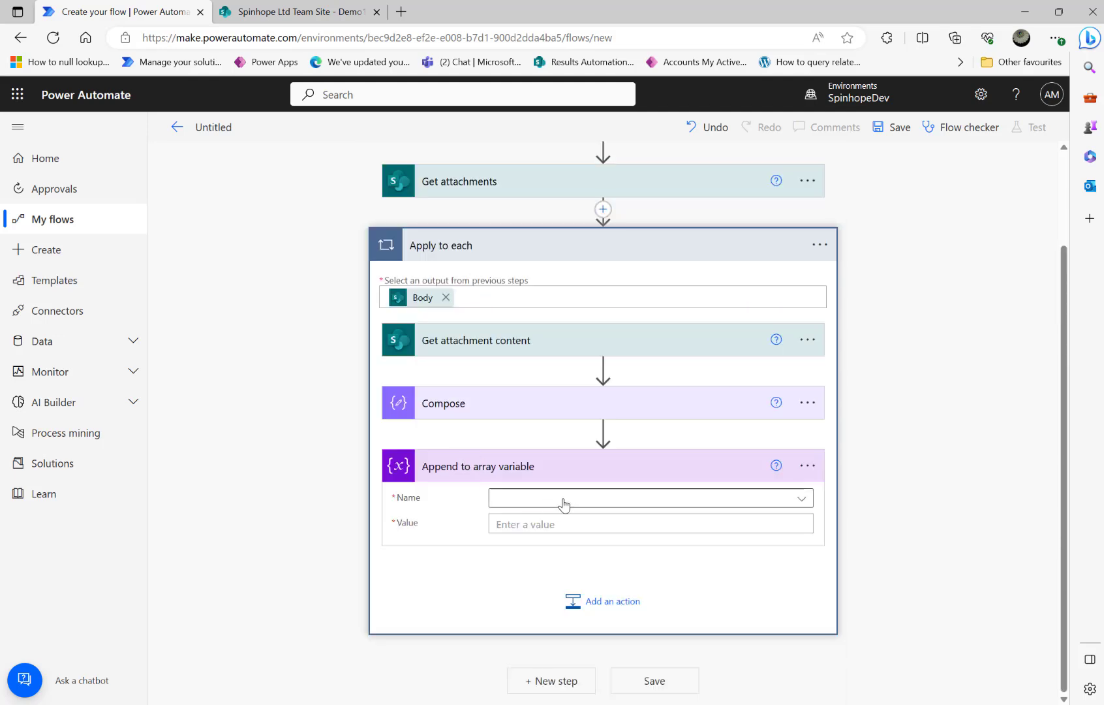
- Append the Compose Outputs to the Files variable
{"action": "left_click", "coordinate": [559, 502]}
{"action": "left_click", "coordinate": [506, 546]}
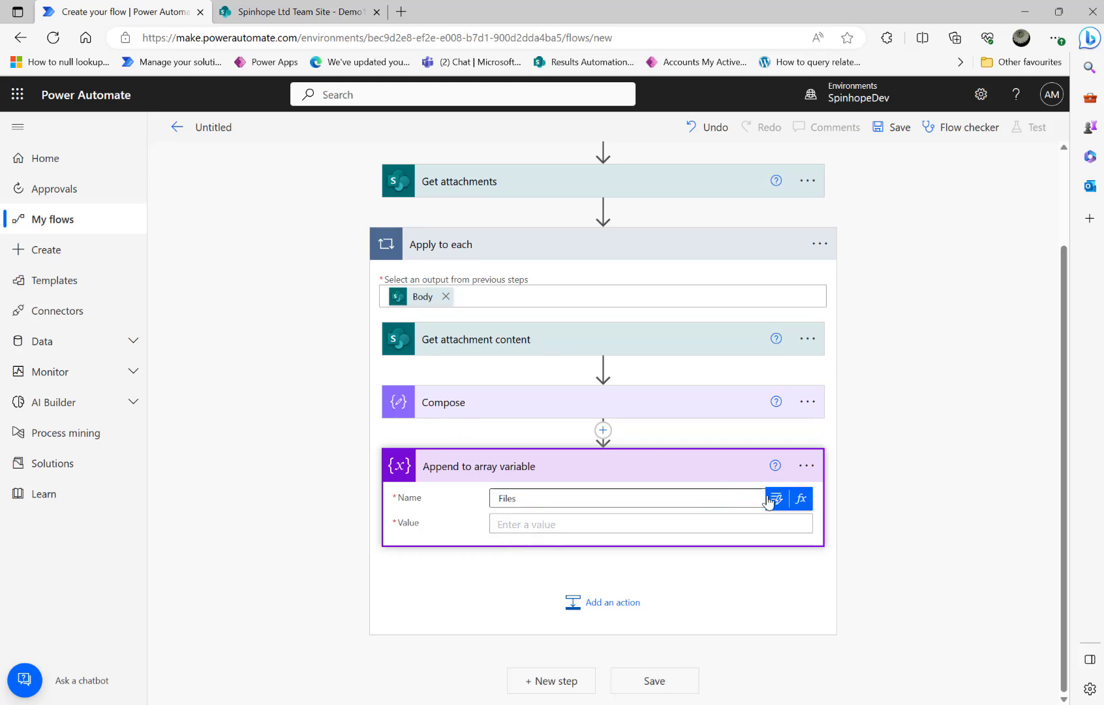
{"action": "left_click", "coordinate": [773, 499]}
{"action": "left_click", "coordinate": [561, 354]}
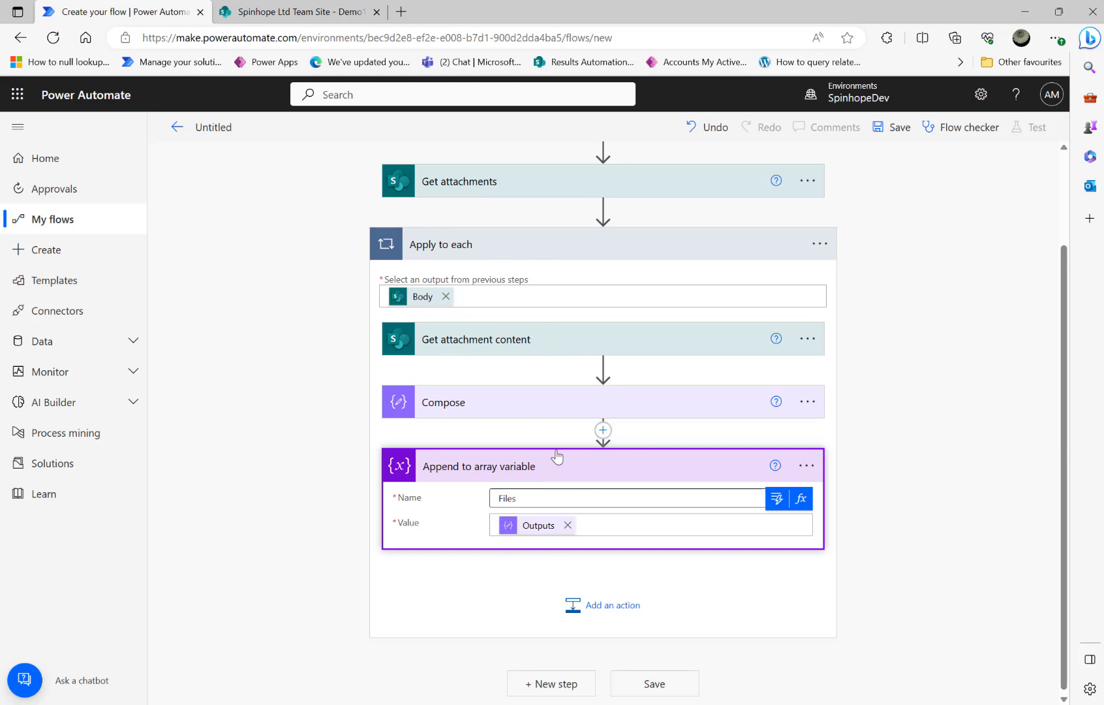
{"action": "left_click", "coordinate": [495, 402]}
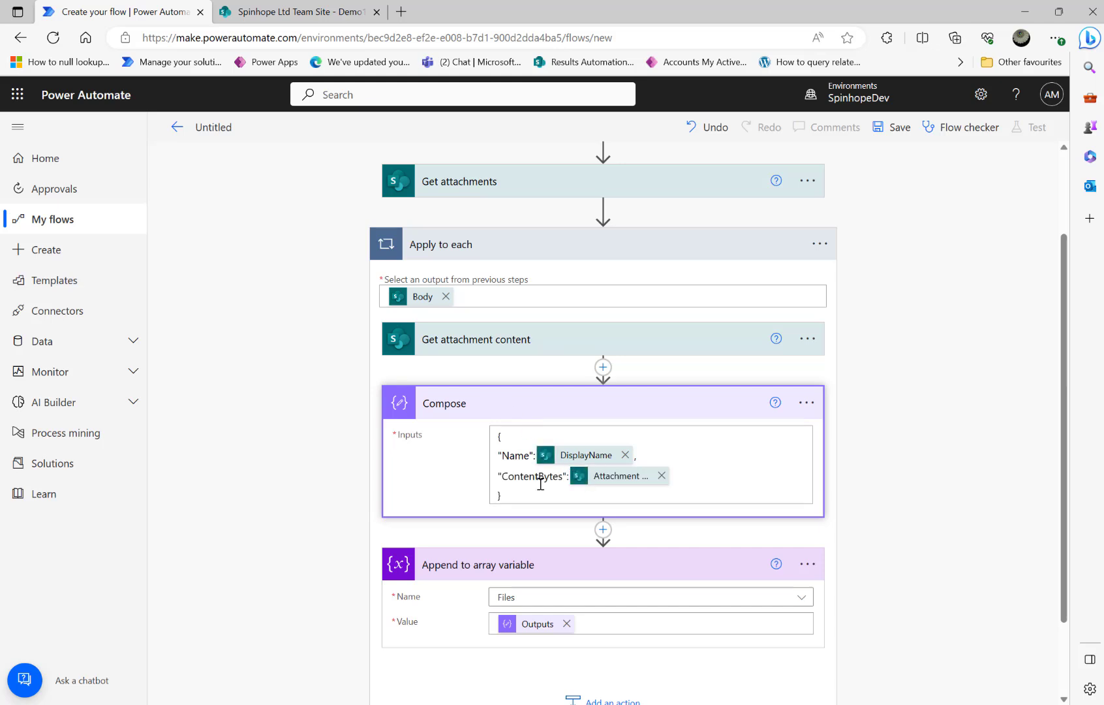
{"action": "scroll", "coordinate": [331, 500], "scroll_direction": "down", "scroll_amount": 2}
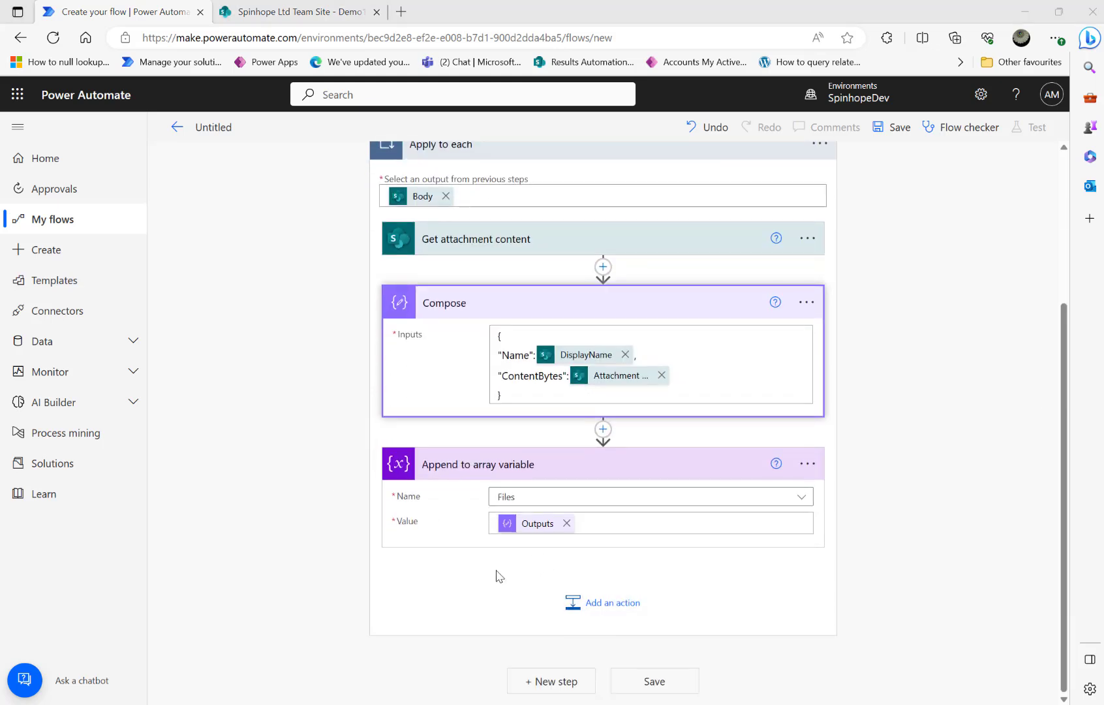
{"action": "scroll", "coordinate": [510, 364], "scroll_direction": "up", "scroll_amount": 3}
- Collapse Apply to each and add Office 365 Outlook's Send an email (V2) step below it
{"action": "left_click", "coordinate": [496, 369]}
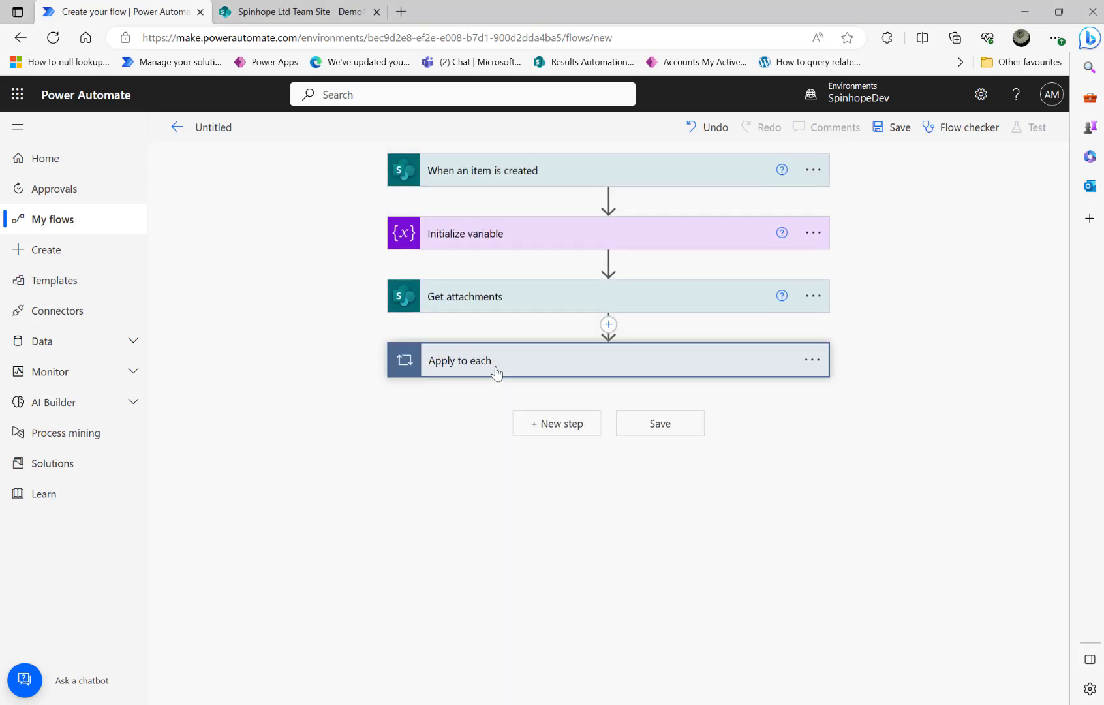
{"action": "left_click", "coordinate": [547, 424]}
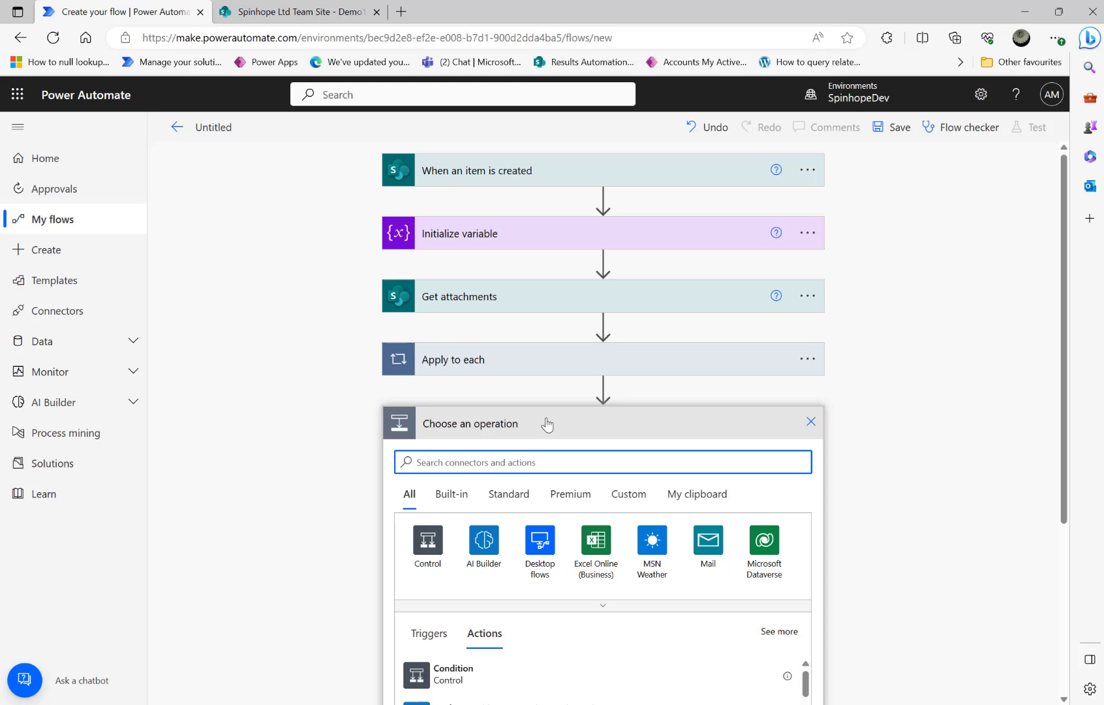
{"action": "type", "text": "sed"}
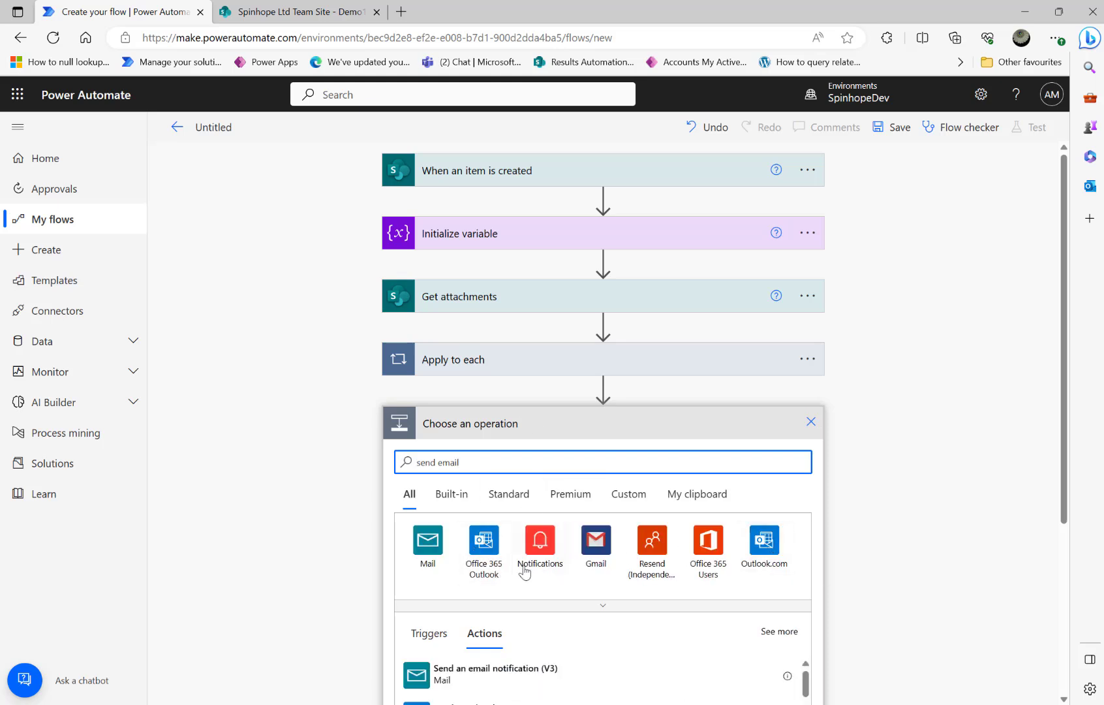
{"action": "left_click", "coordinate": [480, 548]}
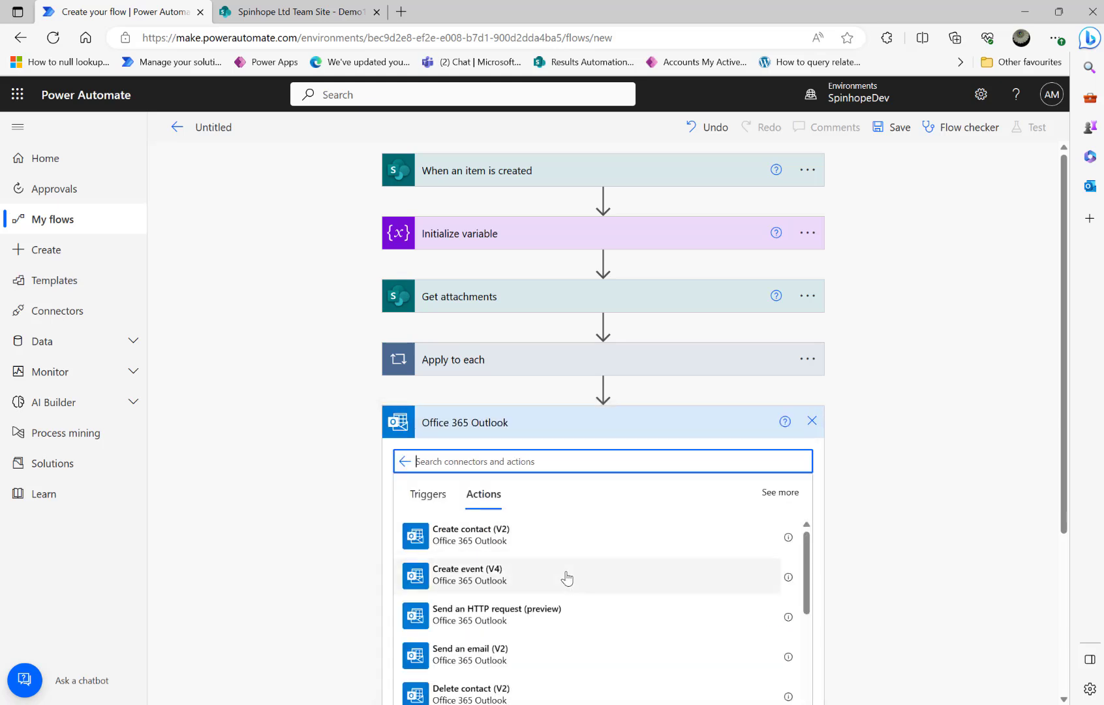
{"action": "scroll", "coordinate": [563, 577], "scroll_direction": "down", "scroll_amount": 2}
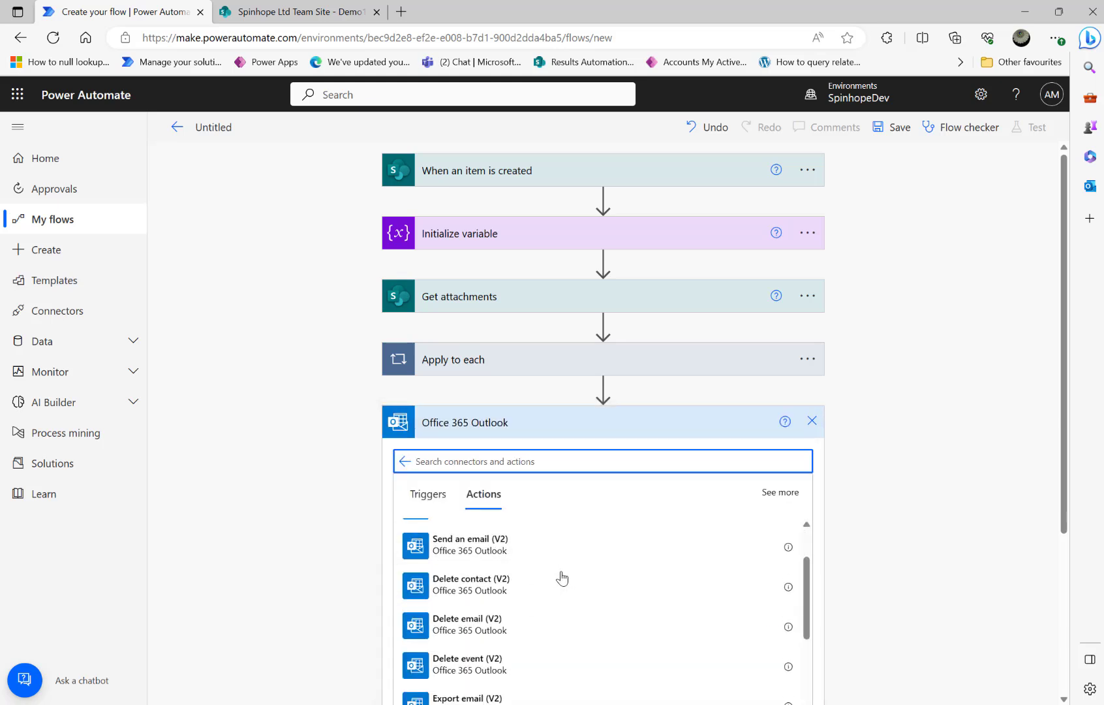
{"action": "left_click", "coordinate": [481, 548]}
- Address the email to the suggested person, subject 'Demo List File Attachment', body 'Demo'
{"action": "left_click", "coordinate": [615, 456]}
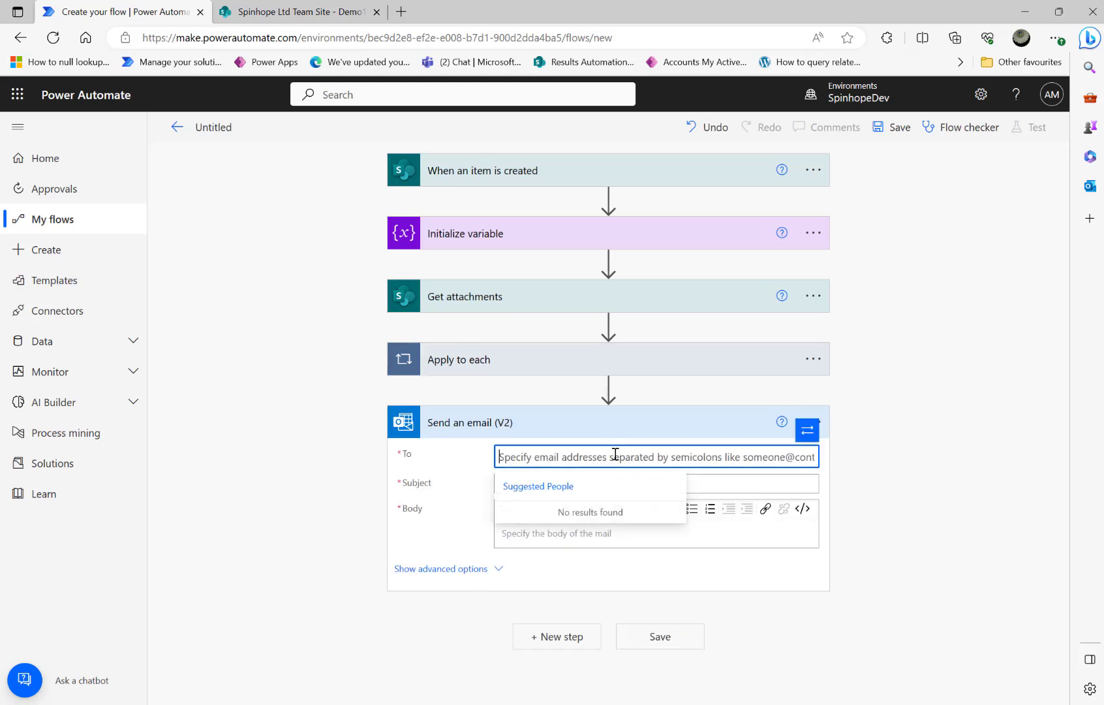
{"action": "type", "text": "ajith"}
{"action": "left_click", "coordinate": [629, 515]}
{"action": "left_click", "coordinate": [559, 483]}
{"action": "type", "text": "Demo List Att"}
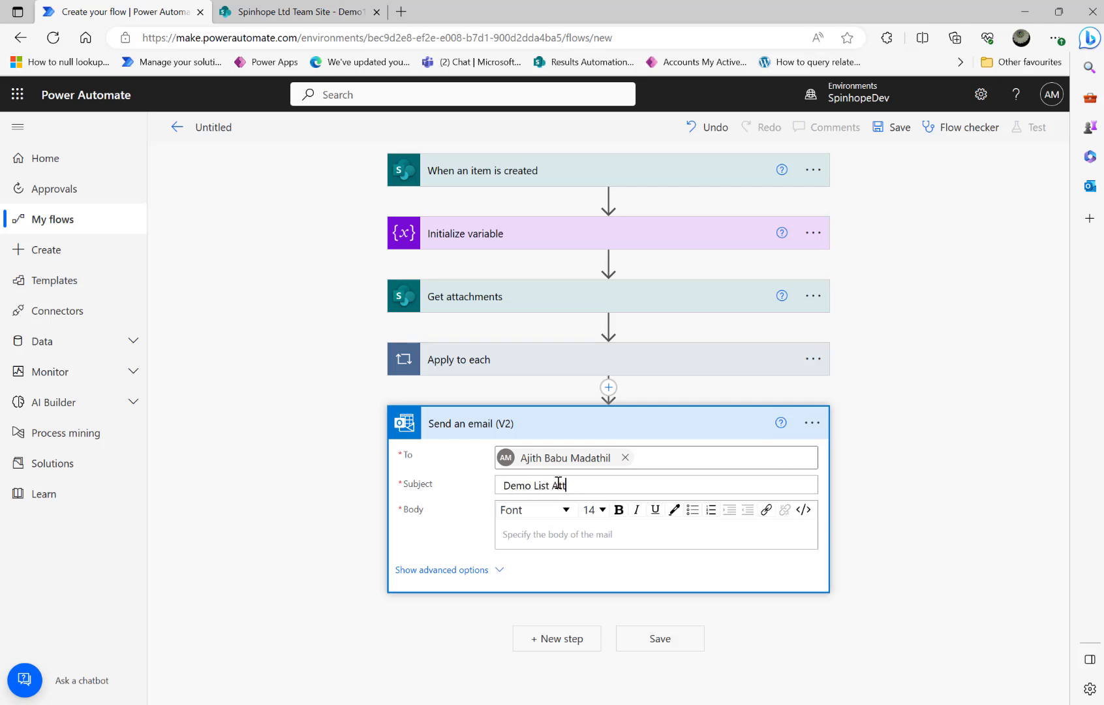
{"action": "type", "text": "achment"}
{"action": "left_click", "coordinate": [545, 531]}
{"action": "type", "text": "Demo"}
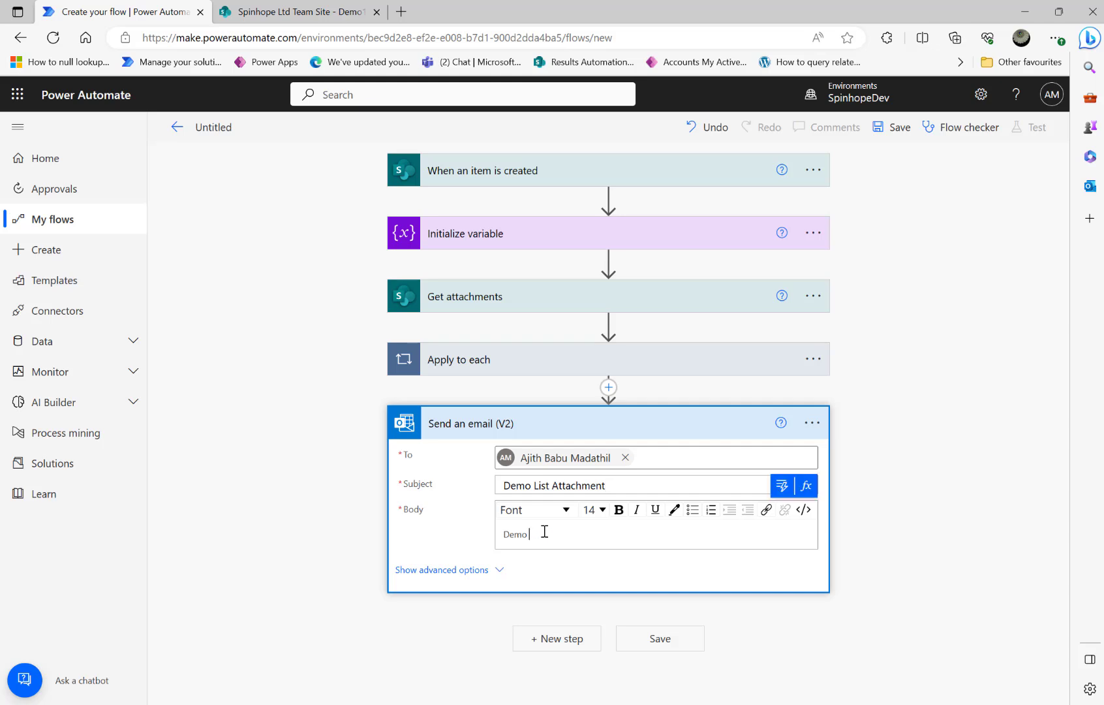
{"action": "left_click", "coordinate": [550, 483]}
{"action": "type", "text": "File"}
{"action": "key", "text": "Return"}
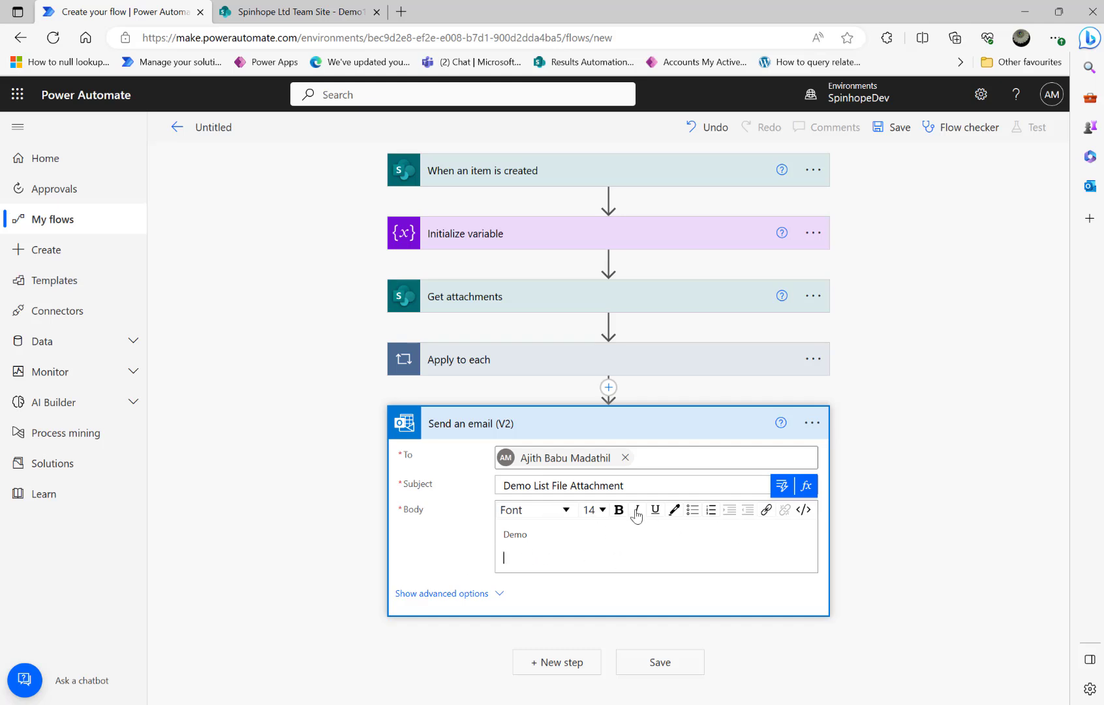
- Under advanced options, switch Attachments to whole-array input and set it to the Files variable
{"action": "left_click", "coordinate": [447, 592]}
{"action": "scroll", "coordinate": [614, 562], "scroll_direction": "down", "scroll_amount": 4}
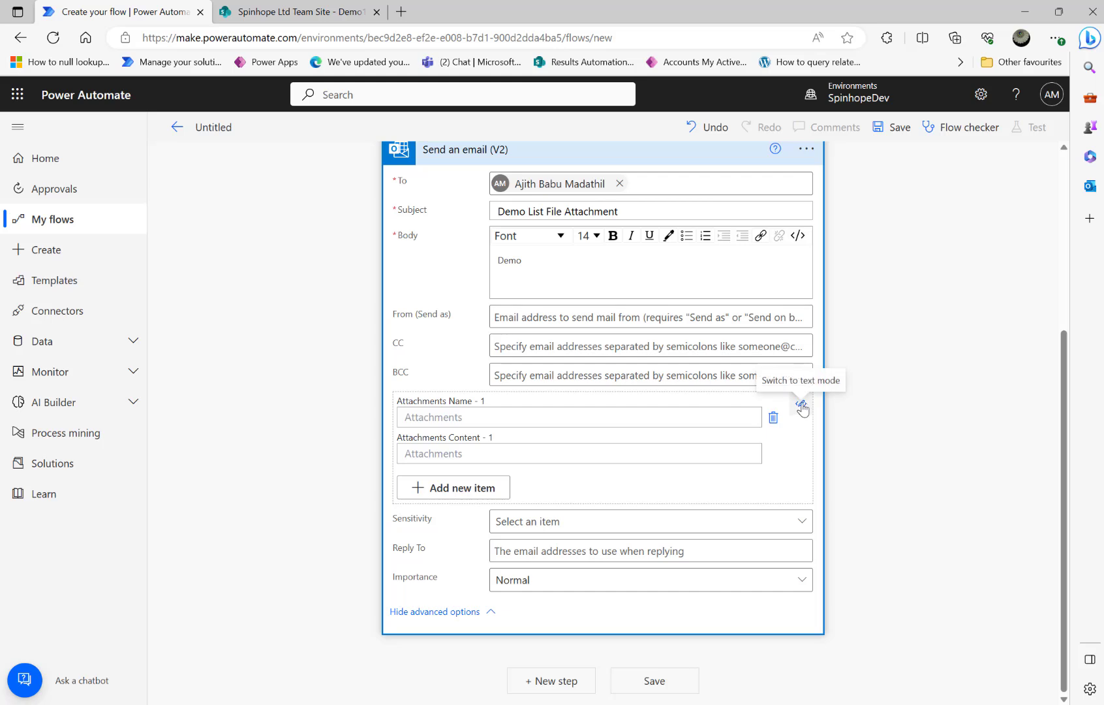
{"action": "left_click", "coordinate": [801, 406]}
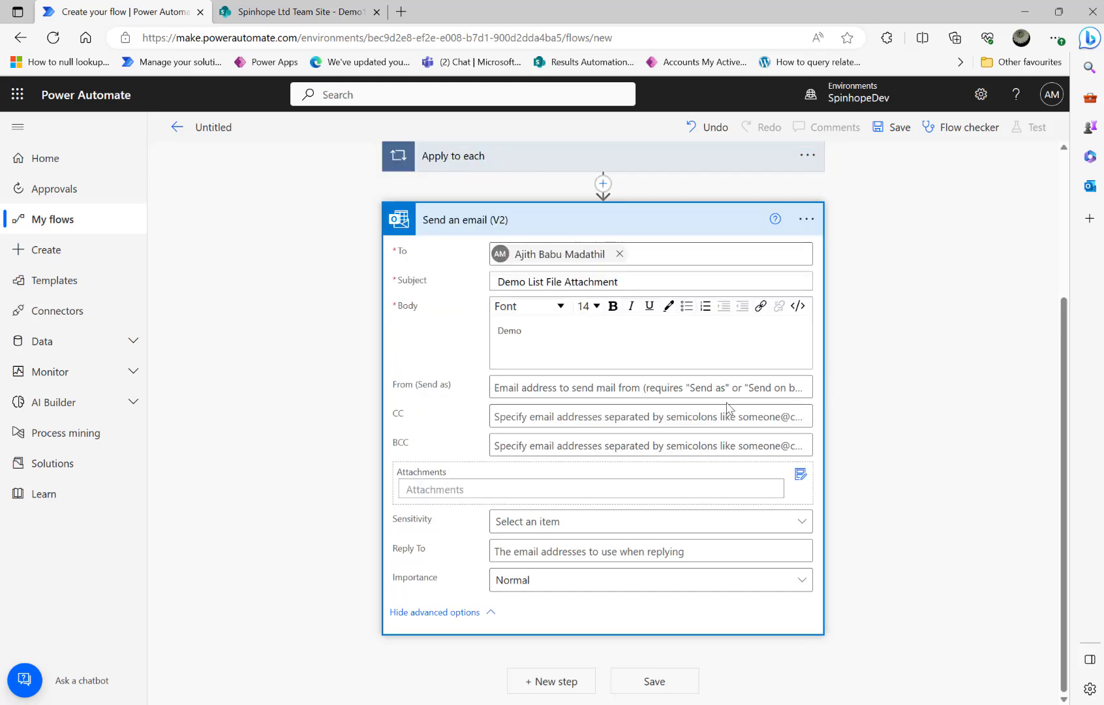
{"action": "left_click", "coordinate": [483, 489]}
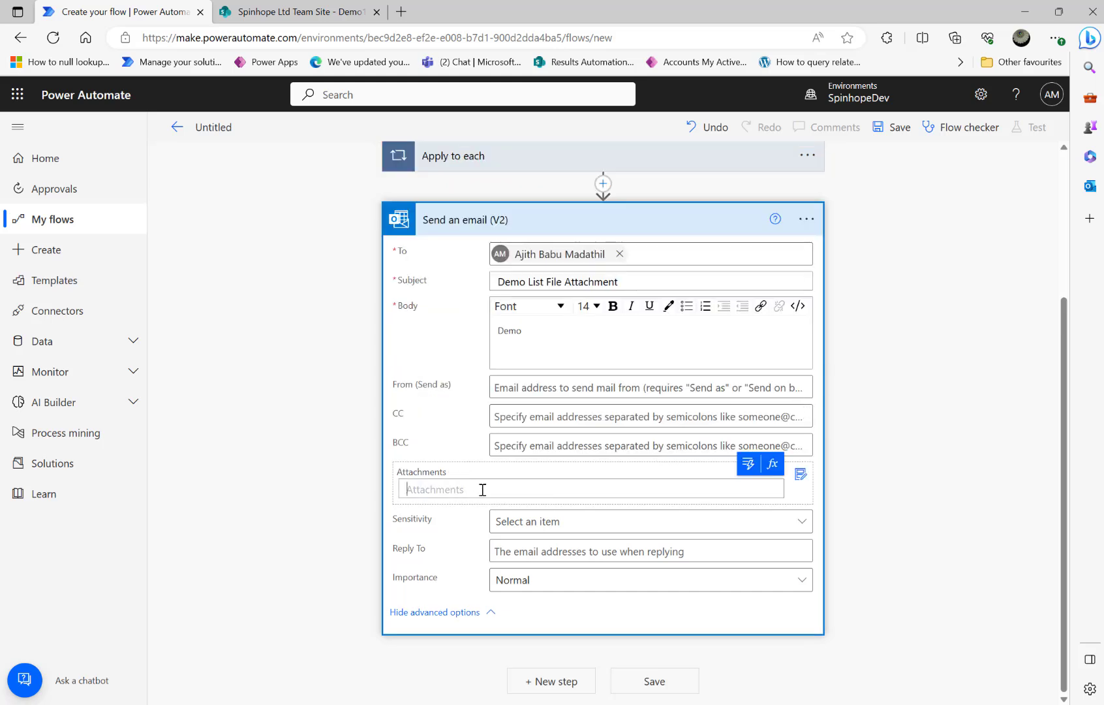
{"action": "left_click", "coordinate": [748, 465]}
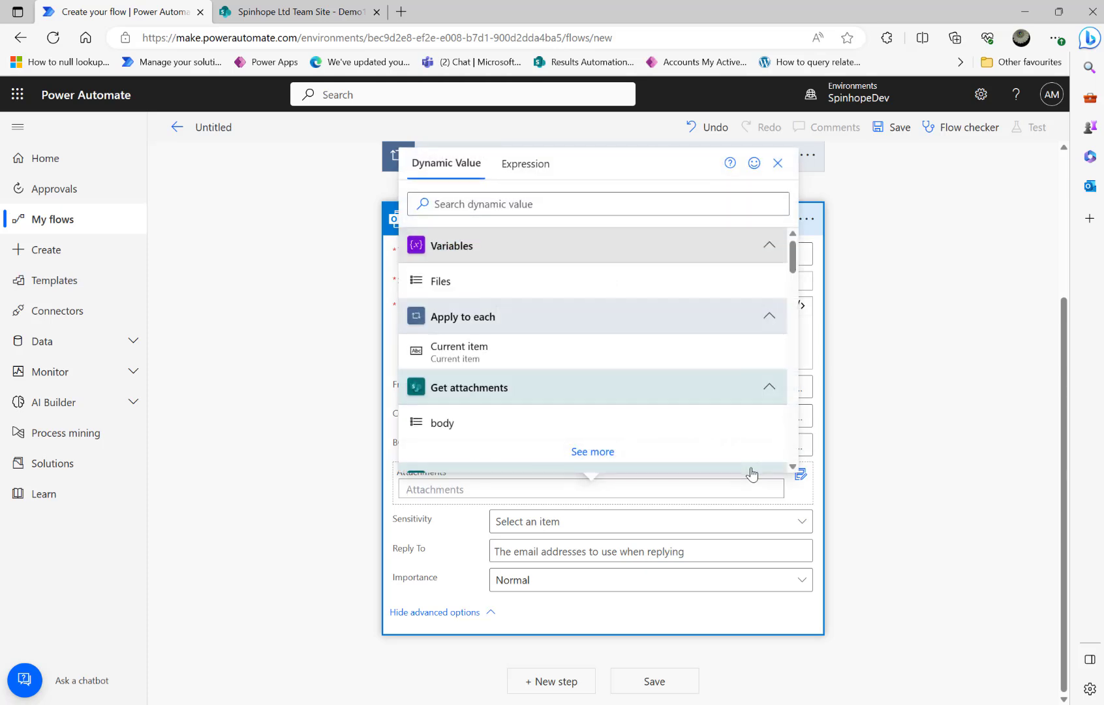
{"action": "left_click", "coordinate": [438, 285]}
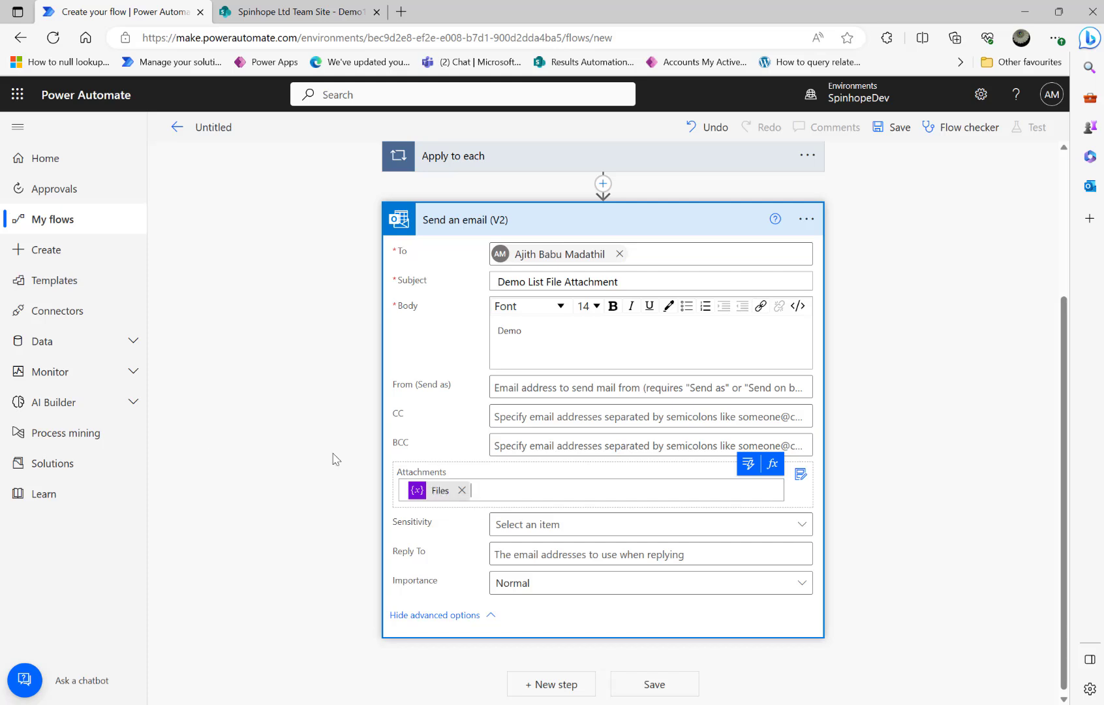
- Title the untitled flow 'Demo SP List attachment Email', correcting typos, and save it
{"action": "left_click", "coordinate": [233, 126]}
{"action": "type", "text": "Demo"}
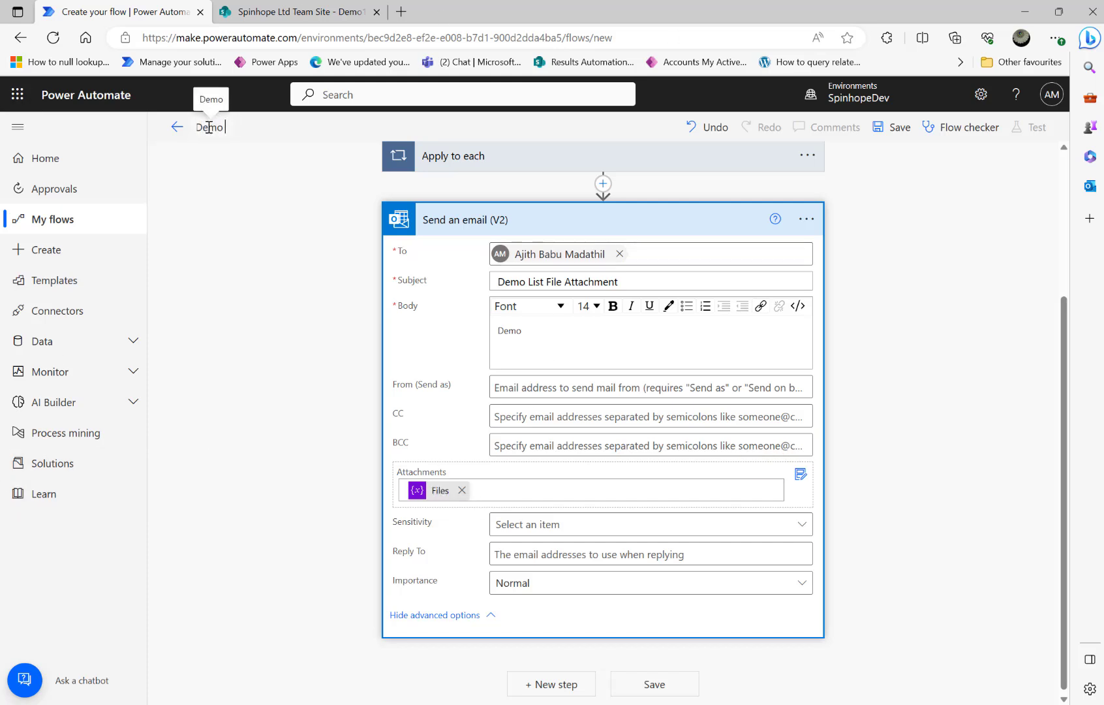
{"action": "type", "text": " SP Em"}
{"action": "type", "text": "a"}
{"action": "key", "text": "BackSpace"}
{"action": "key", "text": "BackSpace"}
{"action": "key", "text": "BackSpace"}
{"action": "key", "text": "BackSpace"}
{"action": "type", "text": "List acch"}
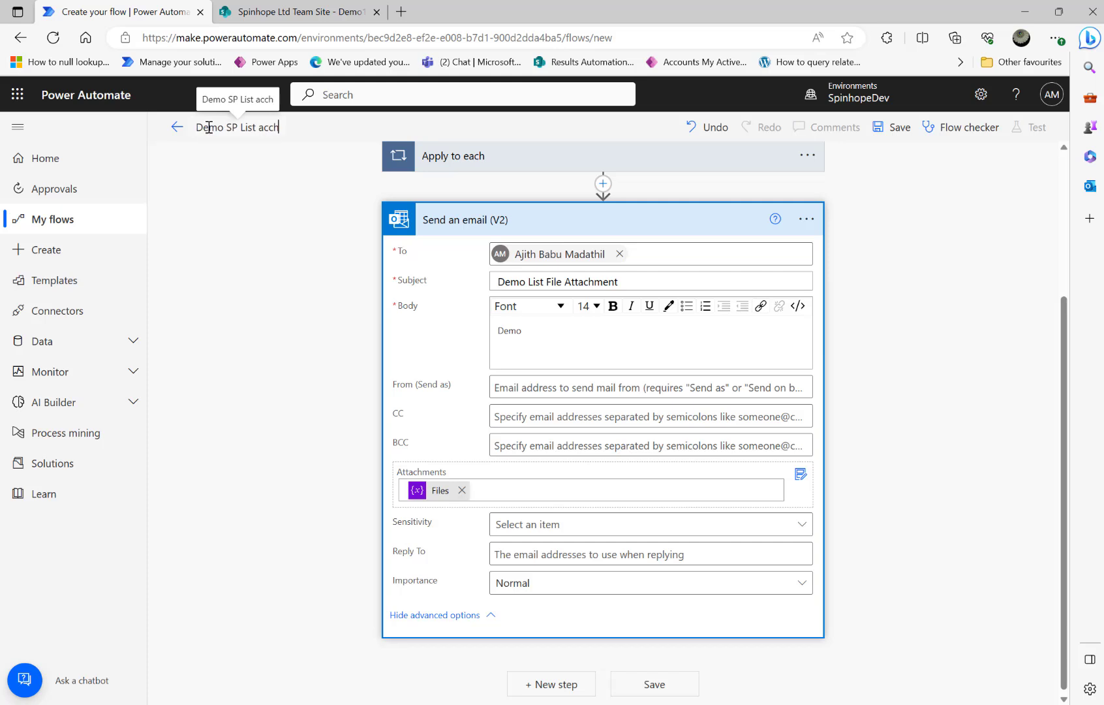
{"action": "key", "text": "BackSpace"}
{"action": "key", "text": "BackSpace"}
{"action": "key", "text": "BackSpace"}
{"action": "type", "text": "ttachment"}
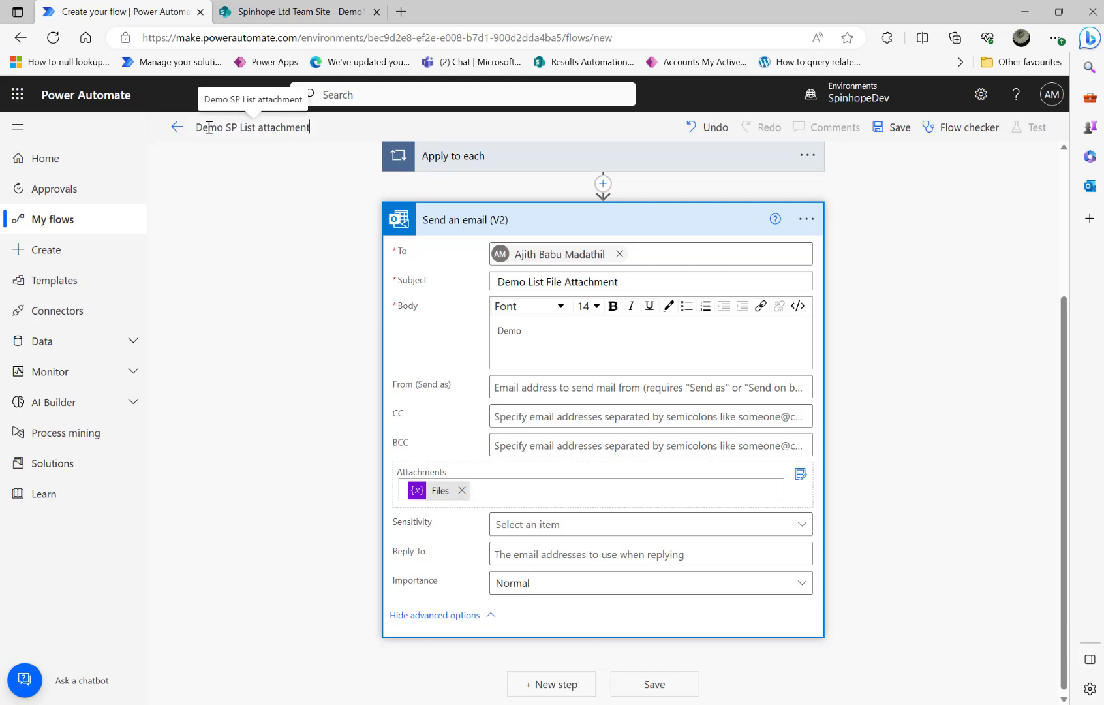
{"action": "type", "text": " Email"}
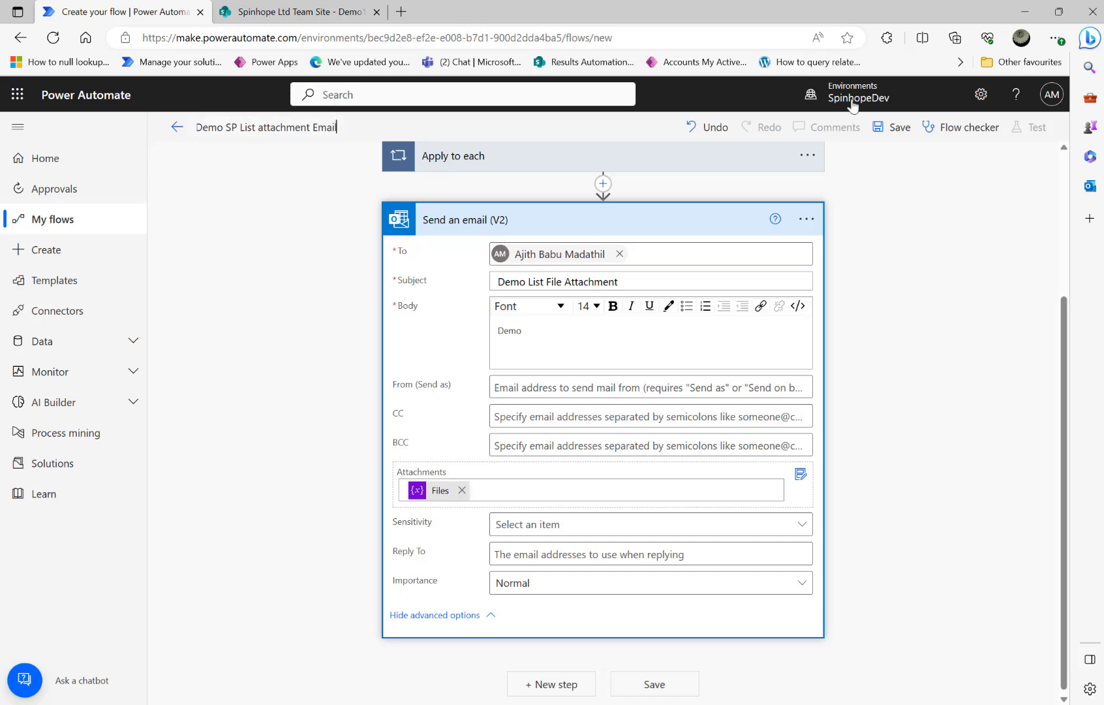
{"action": "left_click", "coordinate": [881, 134]}
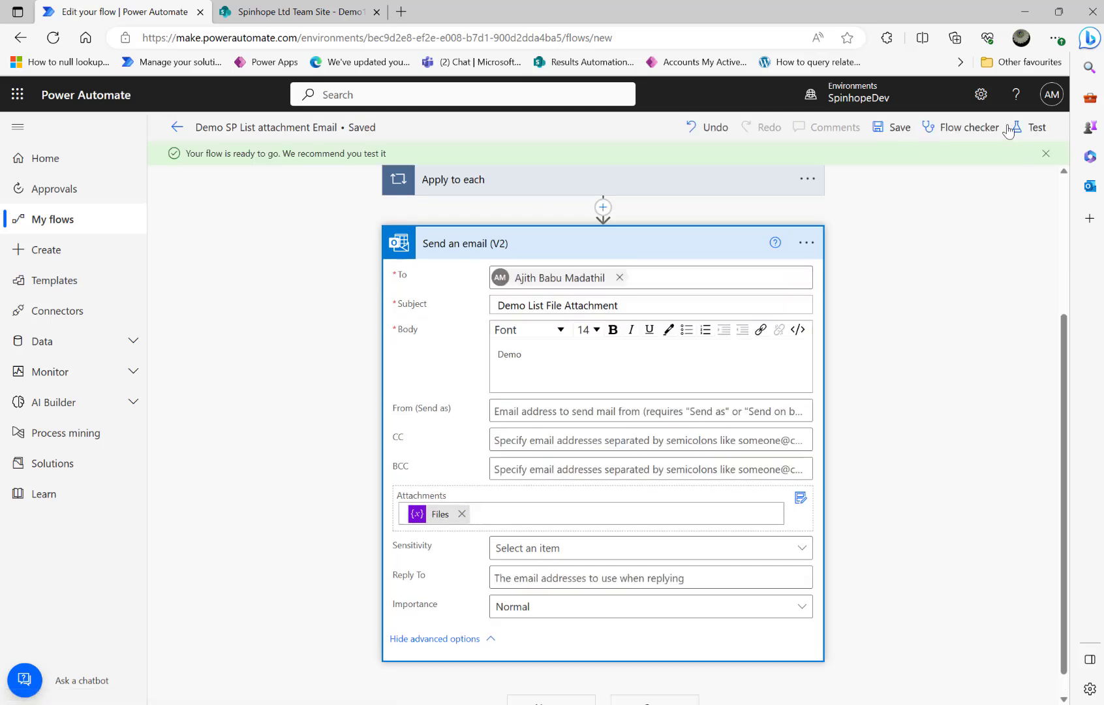
- Run a manual test of the flow so it waits for a new Demo1 item
{"action": "left_click", "coordinate": [1016, 128]}
{"action": "left_click", "coordinate": [855, 164]}
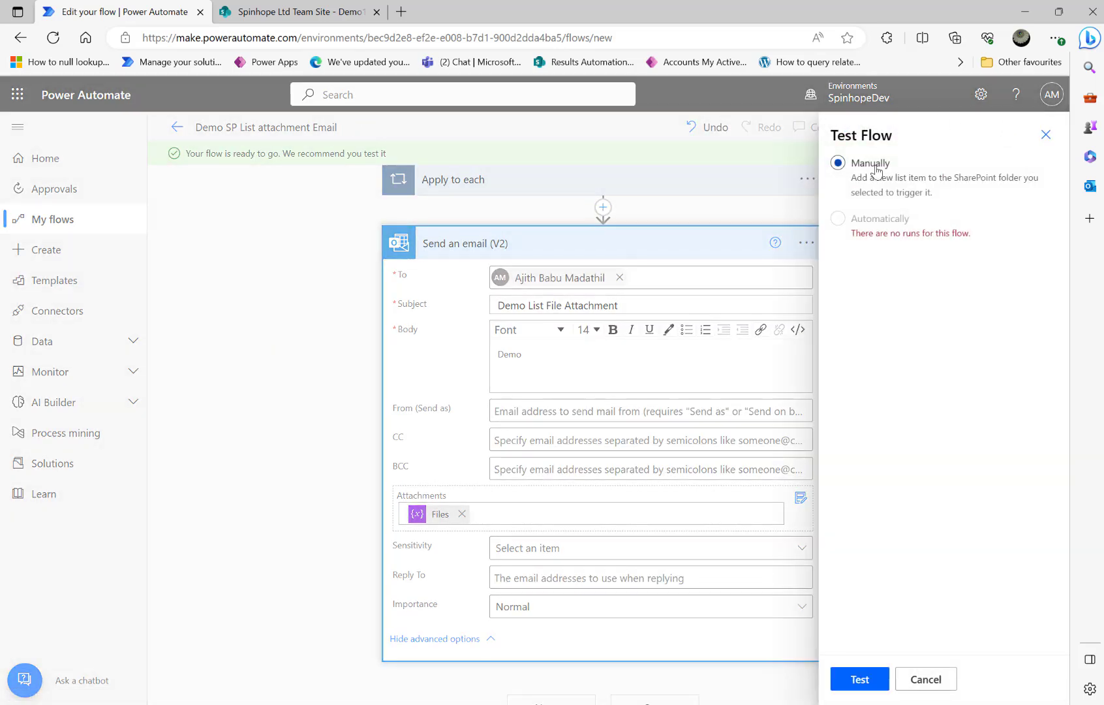
{"action": "left_click", "coordinate": [853, 681]}
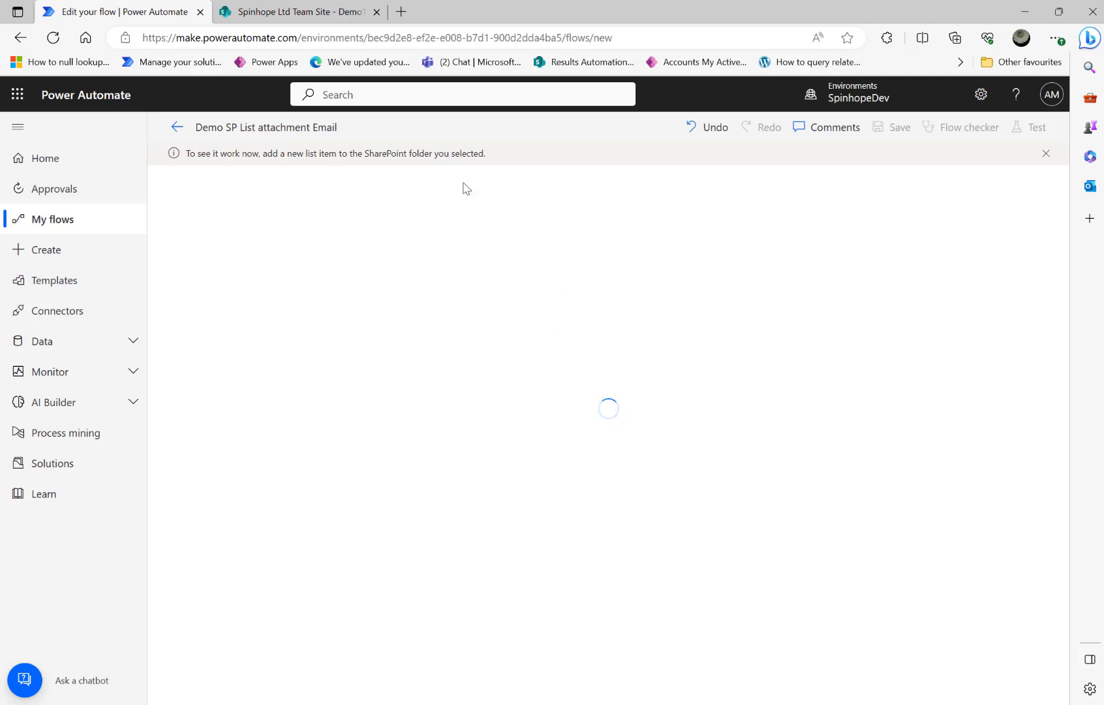
- Create a new Demo1 item titled Holiday Pictures and attach 11-lake view frm ground level.JPG
{"action": "left_click", "coordinate": [287, 13]}
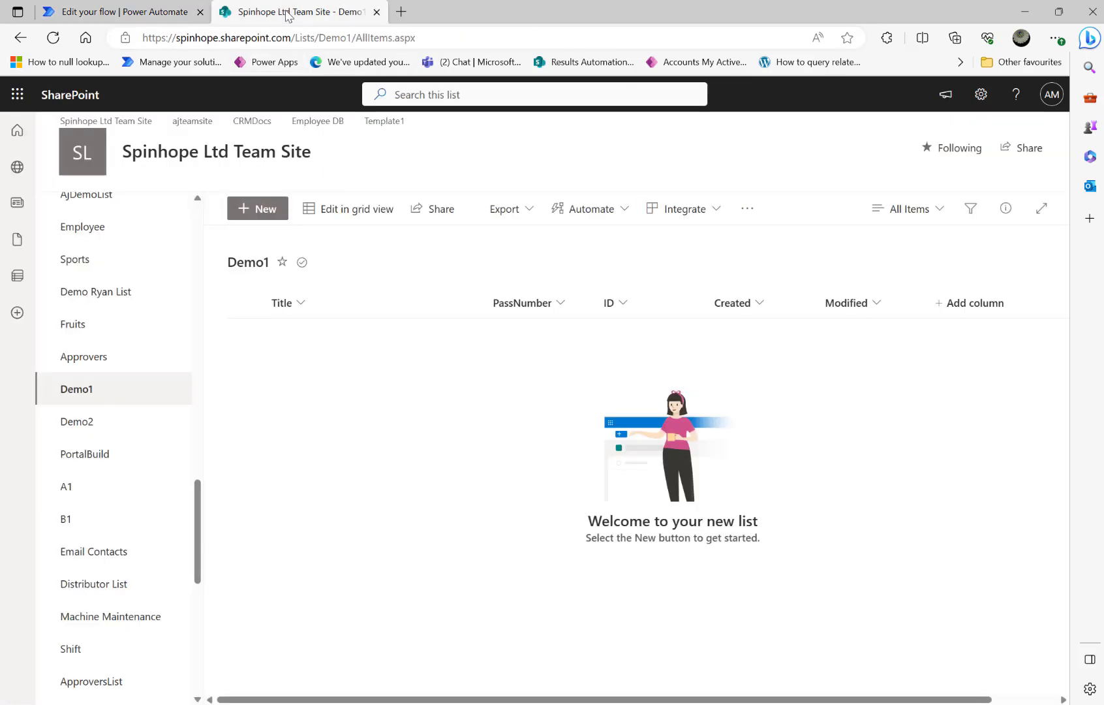
{"action": "left_click", "coordinate": [268, 217]}
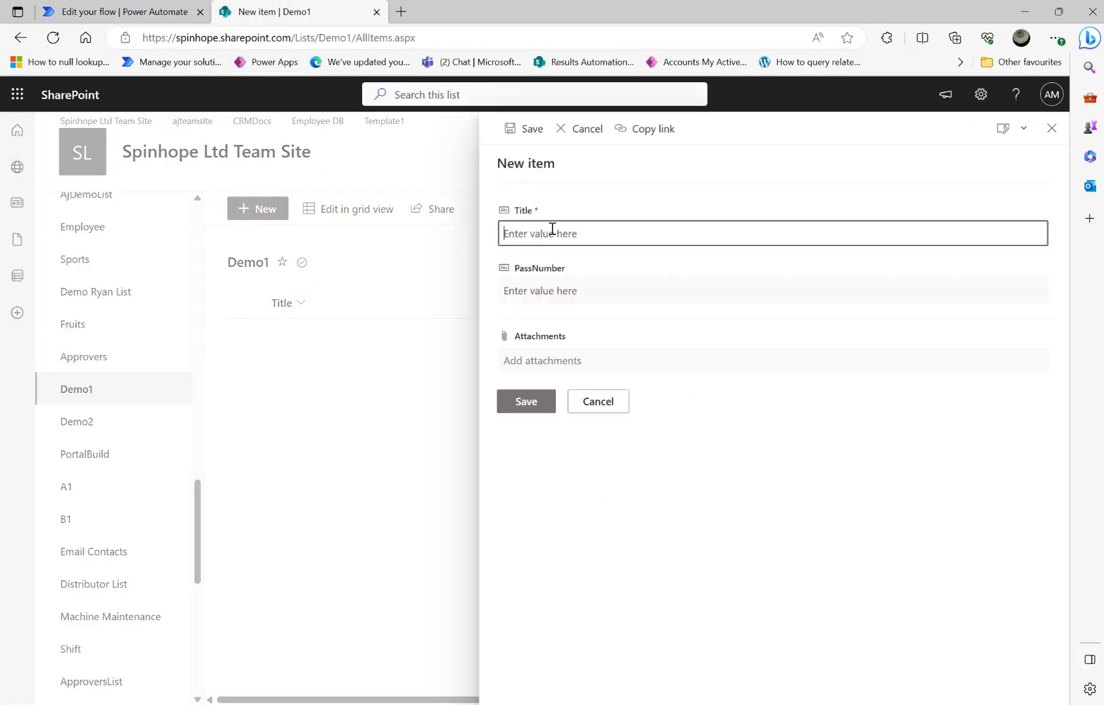
{"action": "type", "text": "Holiday Pictures"}
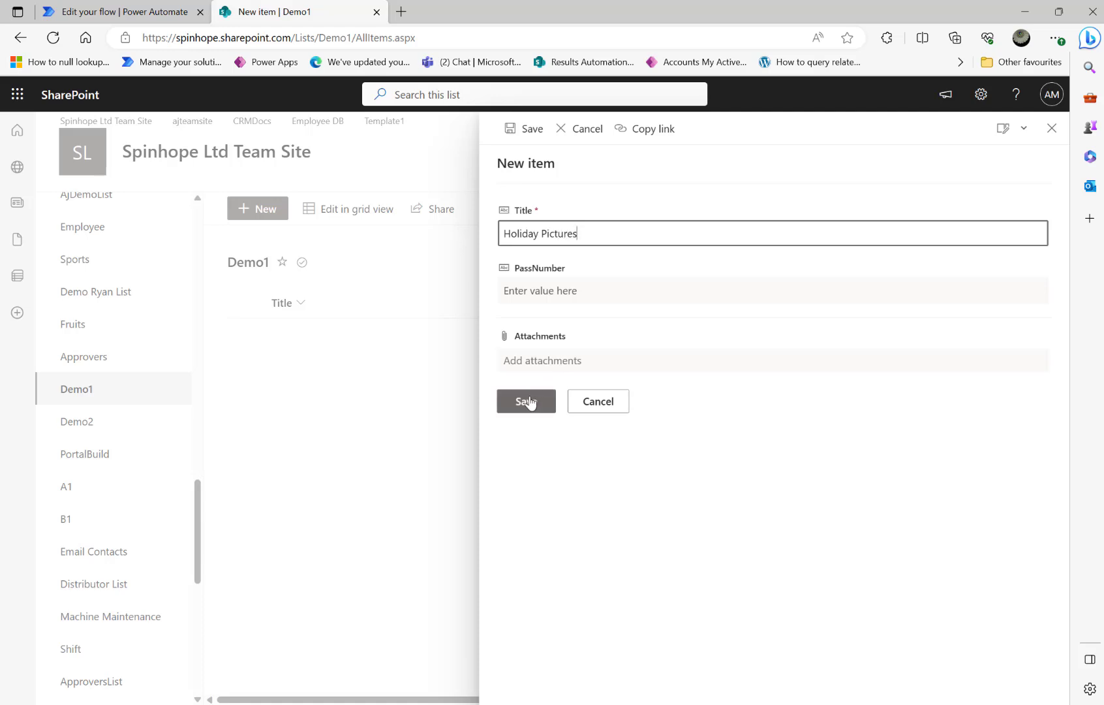
{"action": "left_click", "coordinate": [551, 364]}
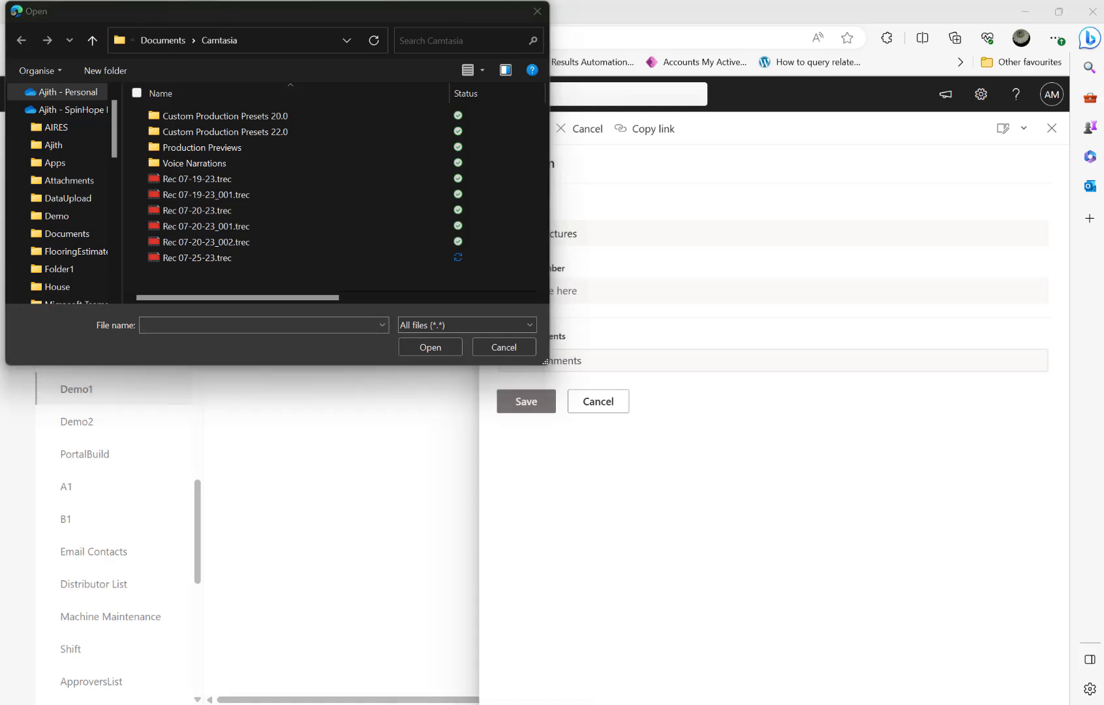
{"action": "left_click", "coordinate": [233, 324]}
{"action": "type", "text": "c:\\aj"}
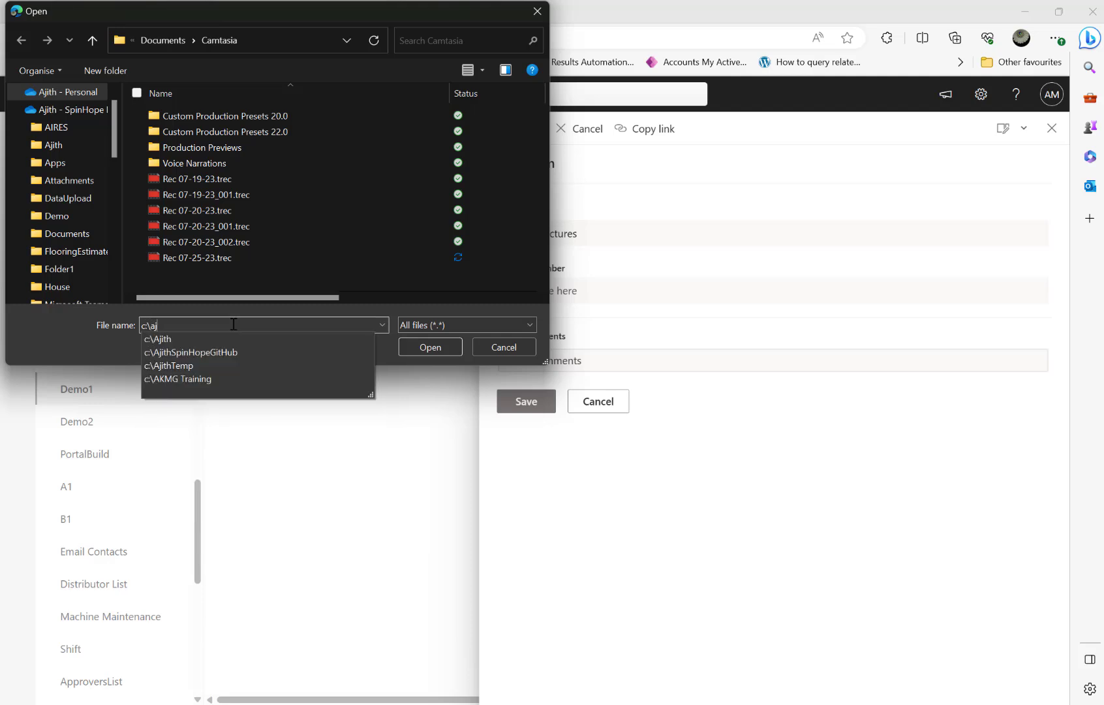
{"action": "type", "text": "ithz\\11"}
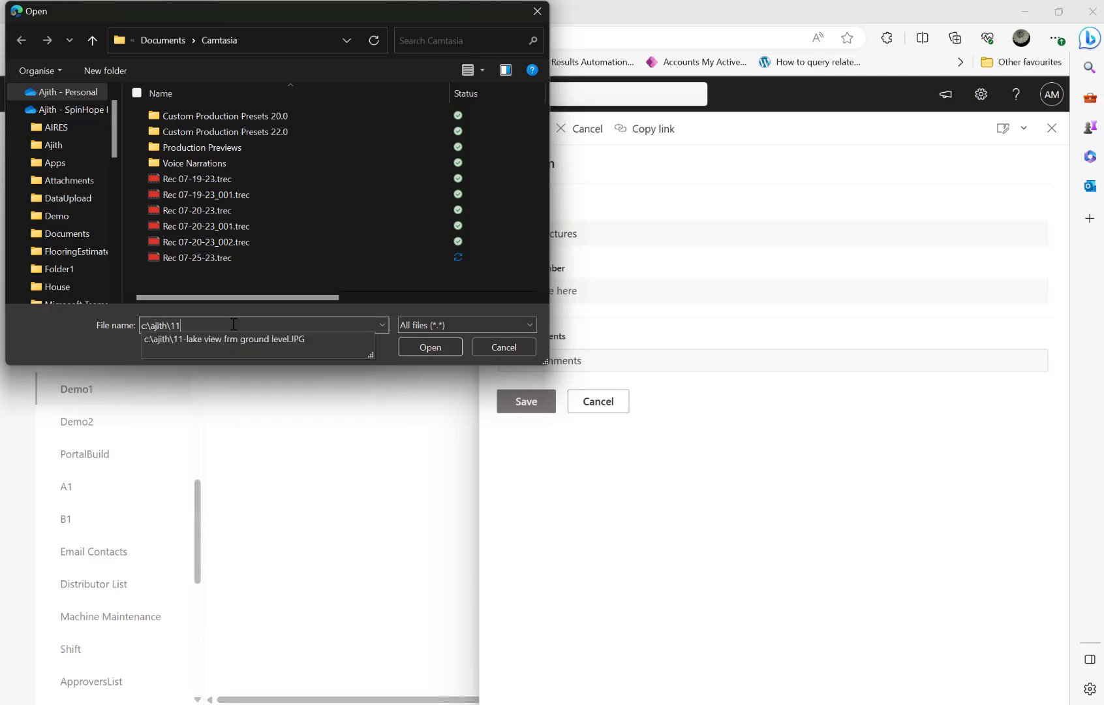
{"action": "key", "text": "Down"}
{"action": "key", "text": "Return"}
{"action": "key", "text": "Return"}
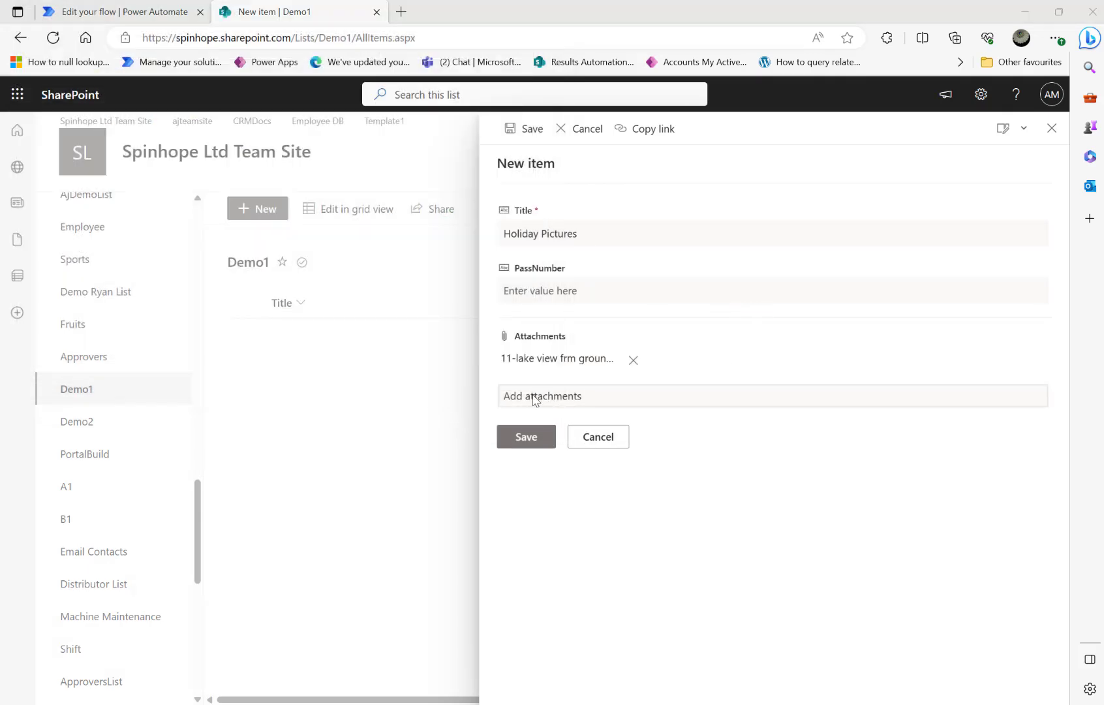
- Attach GrandCanyon.jpg as a second file and save the Holiday Pictures item
{"action": "left_click", "coordinate": [550, 394]}
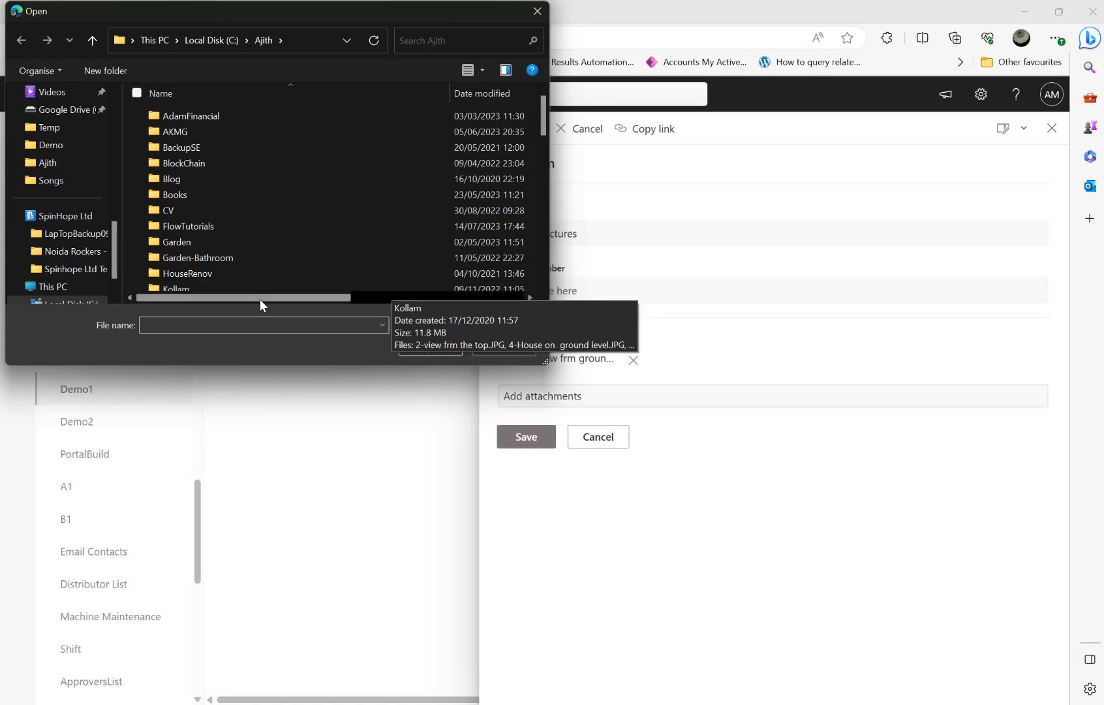
{"action": "type", "text": "c"}
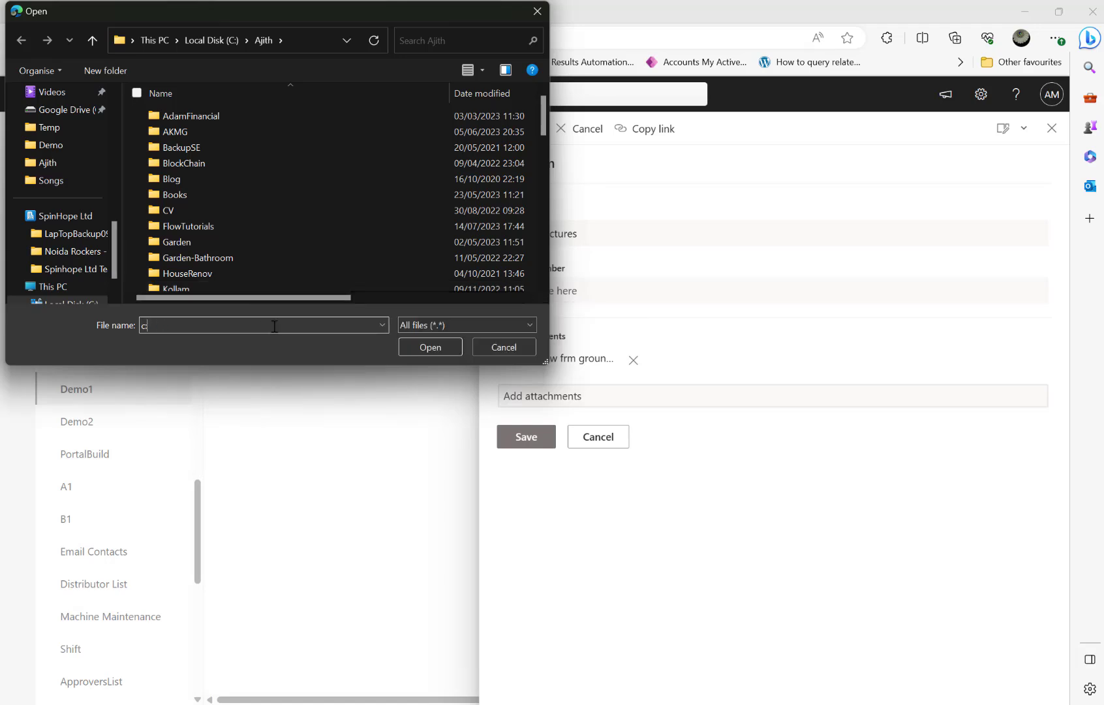
{"action": "type", "text": ":\\a\\ajith\\gr"}
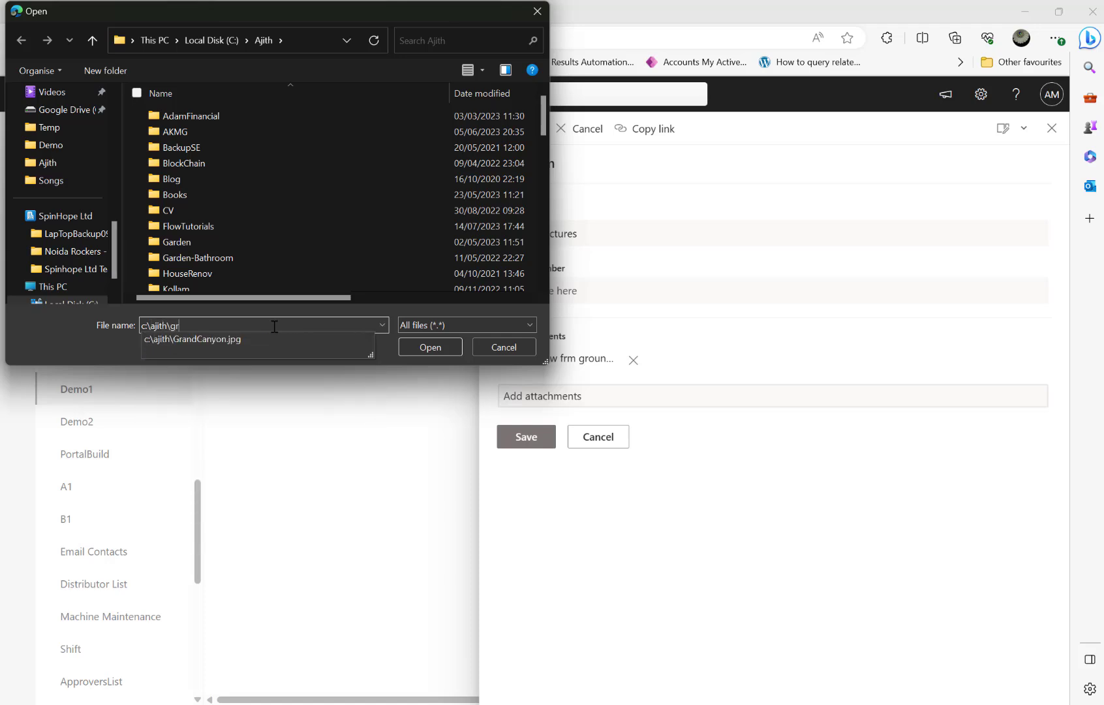
{"action": "left_click", "coordinate": [221, 339]}
{"action": "left_click", "coordinate": [413, 351]}
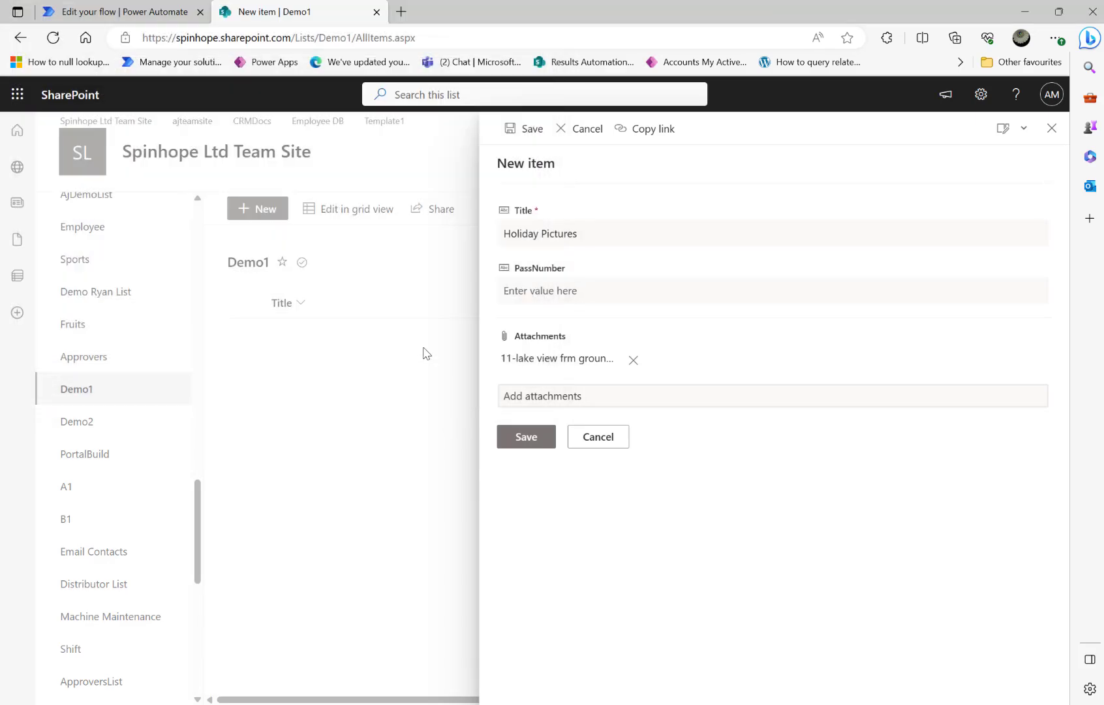
{"action": "left_click", "coordinate": [527, 468]}
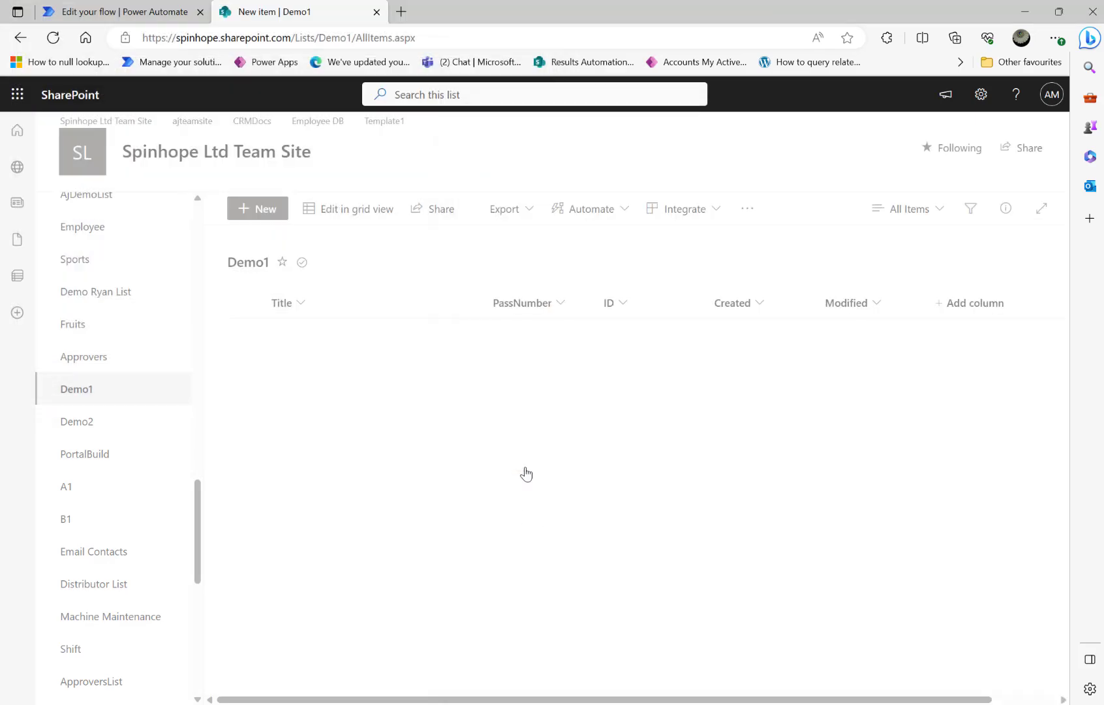
- Check that the flow run succeeded, then bring up the 'Demo List File Attachment' email
{"action": "left_click", "coordinate": [151, 13]}
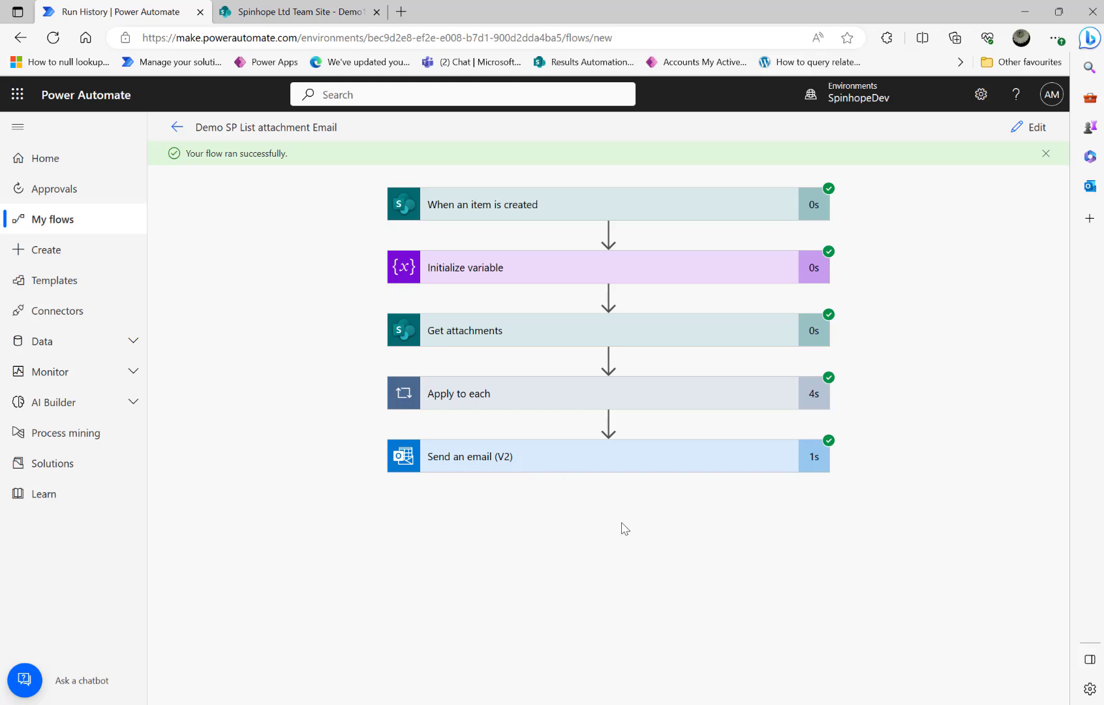
{"action": "key", "text": "alt+Tab"}
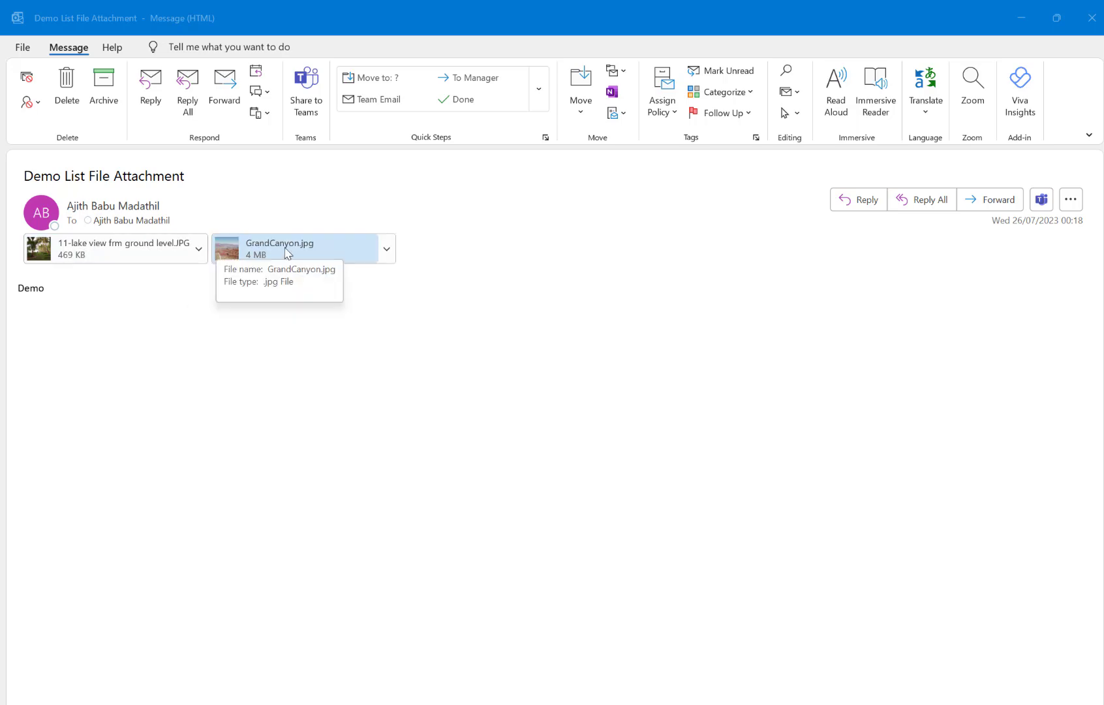
- Preview the lake view and GrandCanyon.jpg attachments, then close the email
{"action": "left_click", "coordinate": [70, 250]}
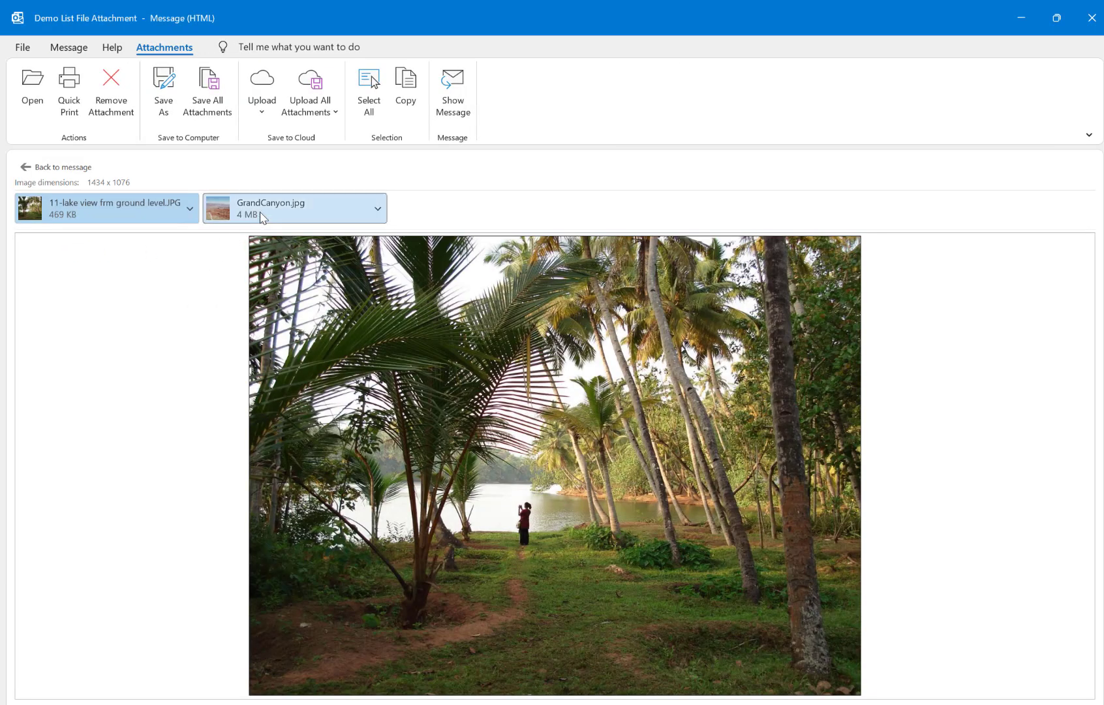
{"action": "left_click", "coordinate": [261, 217]}
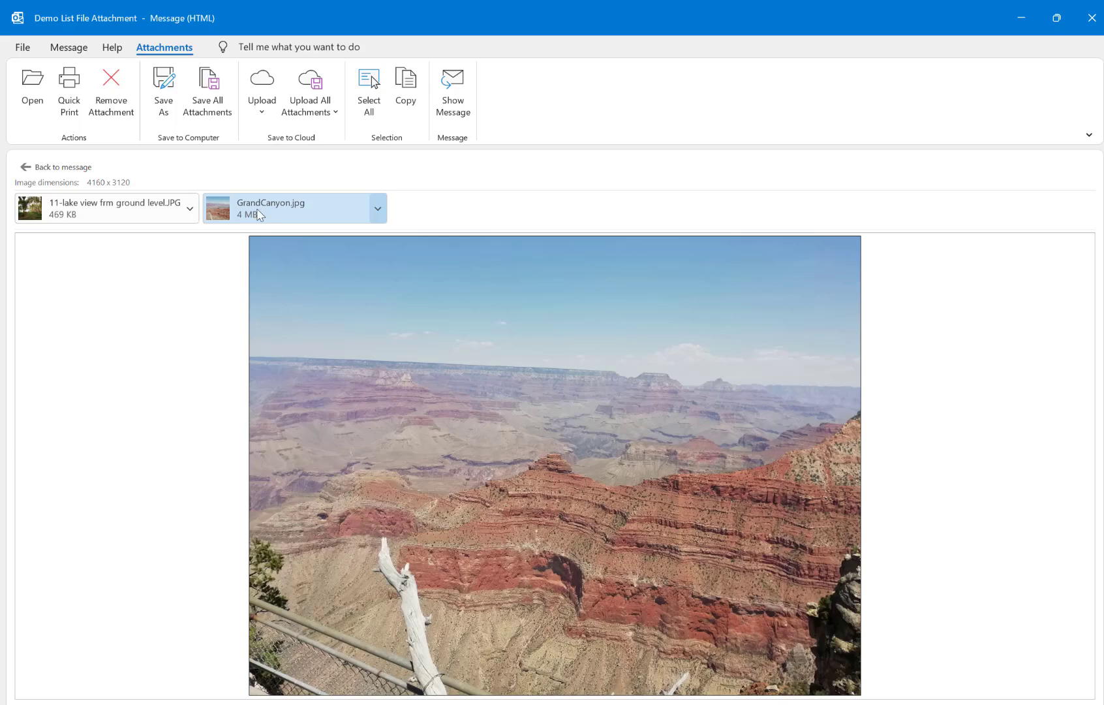
{"action": "left_click", "coordinate": [1091, 19]}
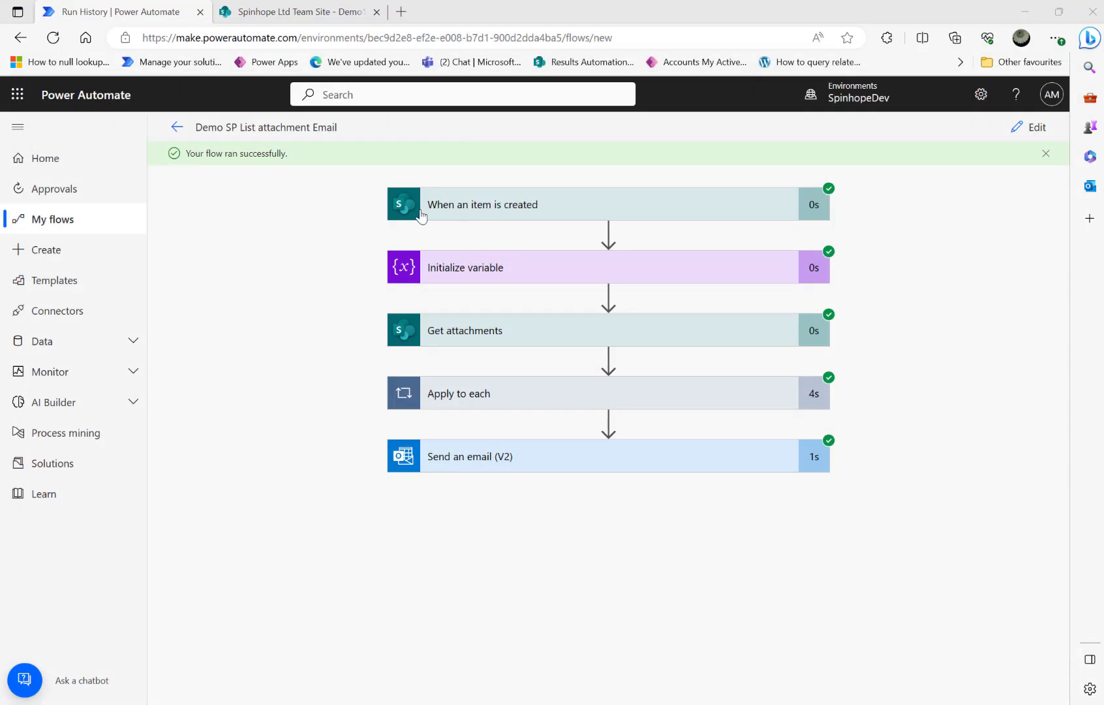
- Inspect the run outputs of Get attachments, Apply to each, Get attachment content and Compose
{"action": "left_click", "coordinate": [458, 330]}
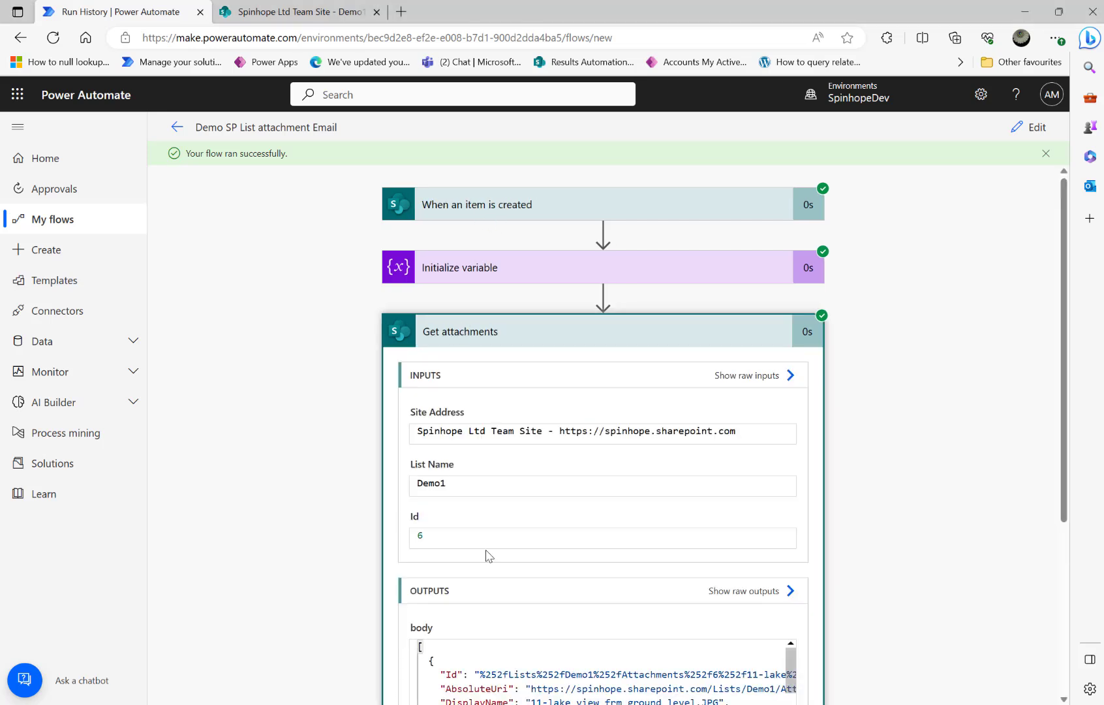
{"action": "scroll", "coordinate": [205, 451], "scroll_direction": "down", "scroll_amount": 4}
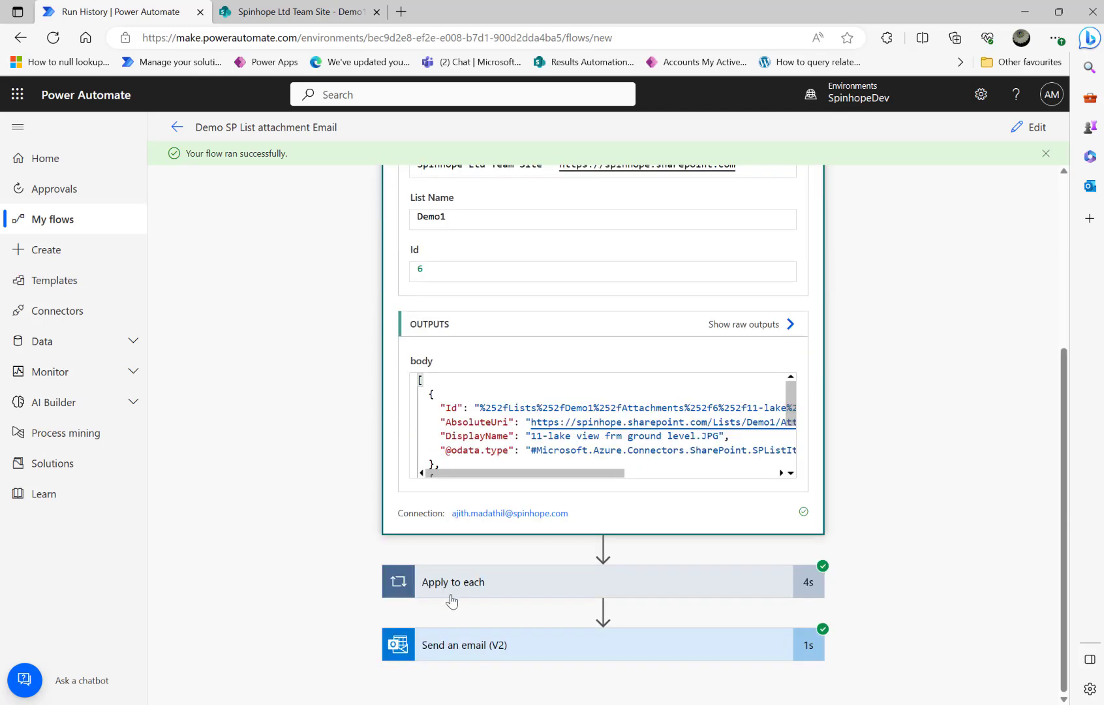
{"action": "left_click", "coordinate": [460, 585]}
{"action": "scroll", "coordinate": [460, 585], "scroll_direction": "down", "scroll_amount": 2}
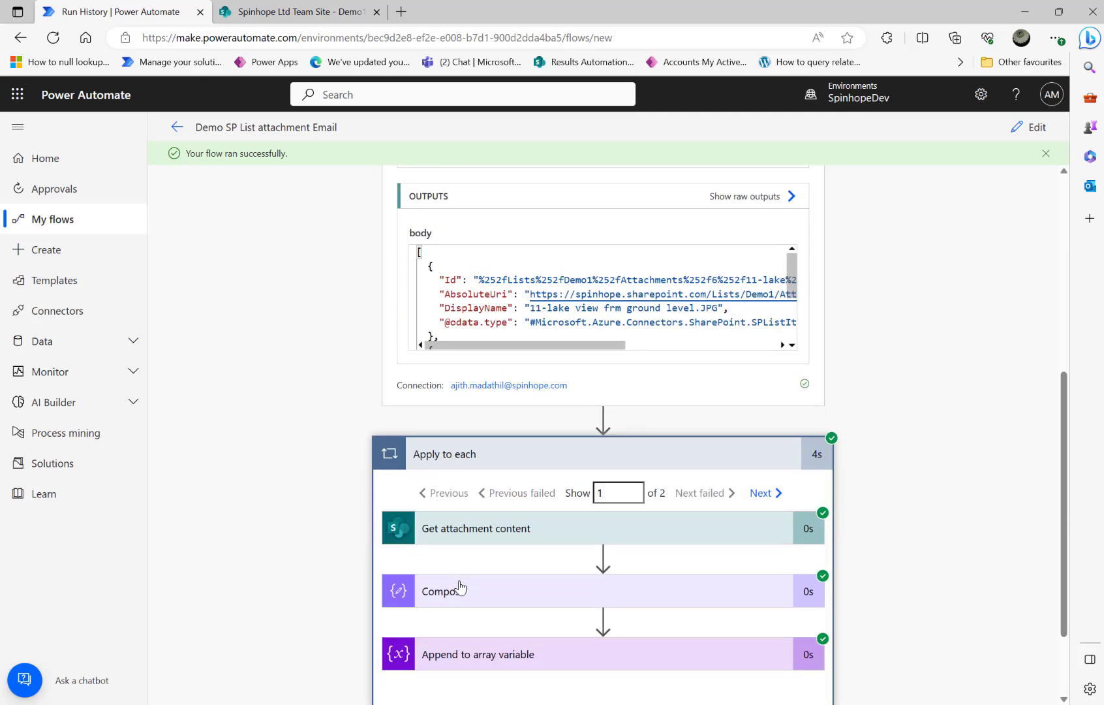
{"action": "left_click", "coordinate": [490, 532]}
{"action": "scroll", "coordinate": [503, 483], "scroll_direction": "down", "scroll_amount": 6}
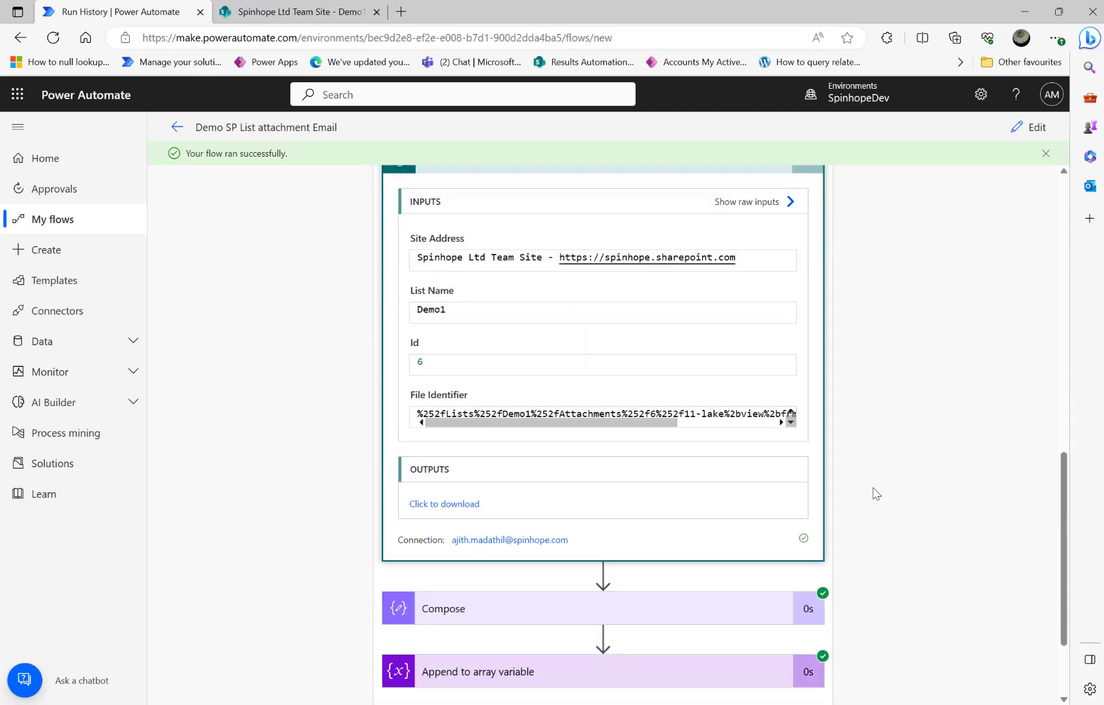
{"action": "left_click", "coordinate": [503, 483]}
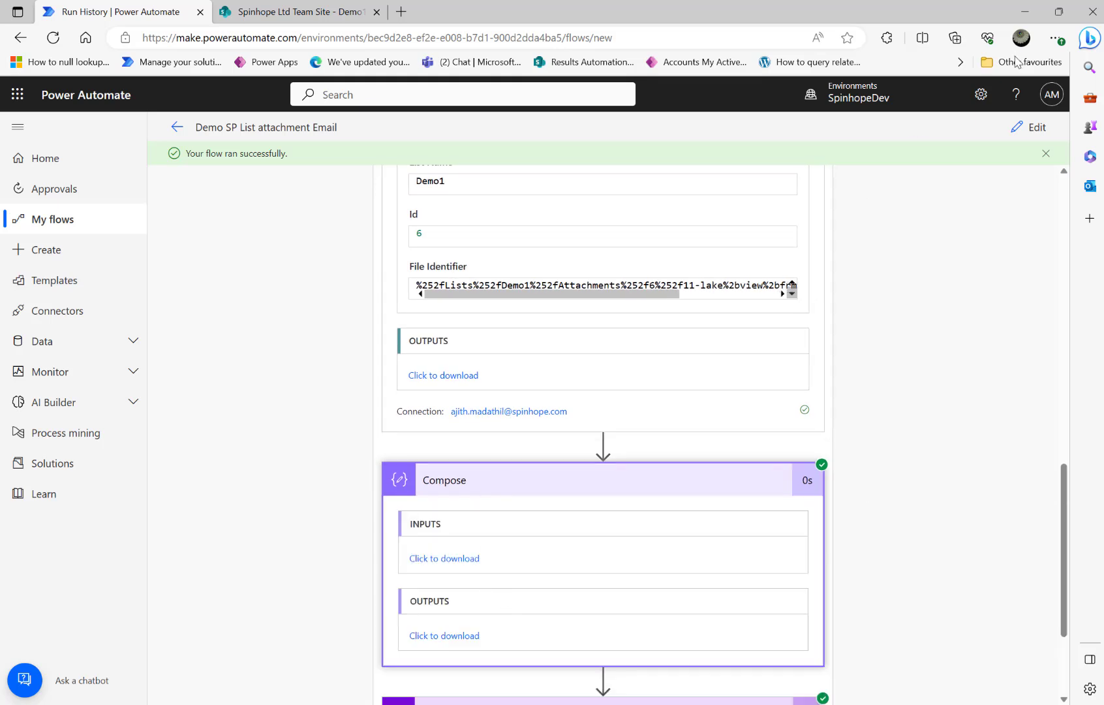
- Reopen the flow editor to review Compose, Append to array variable and the email's Files attachments
{"action": "left_click", "coordinate": [1036, 129]}
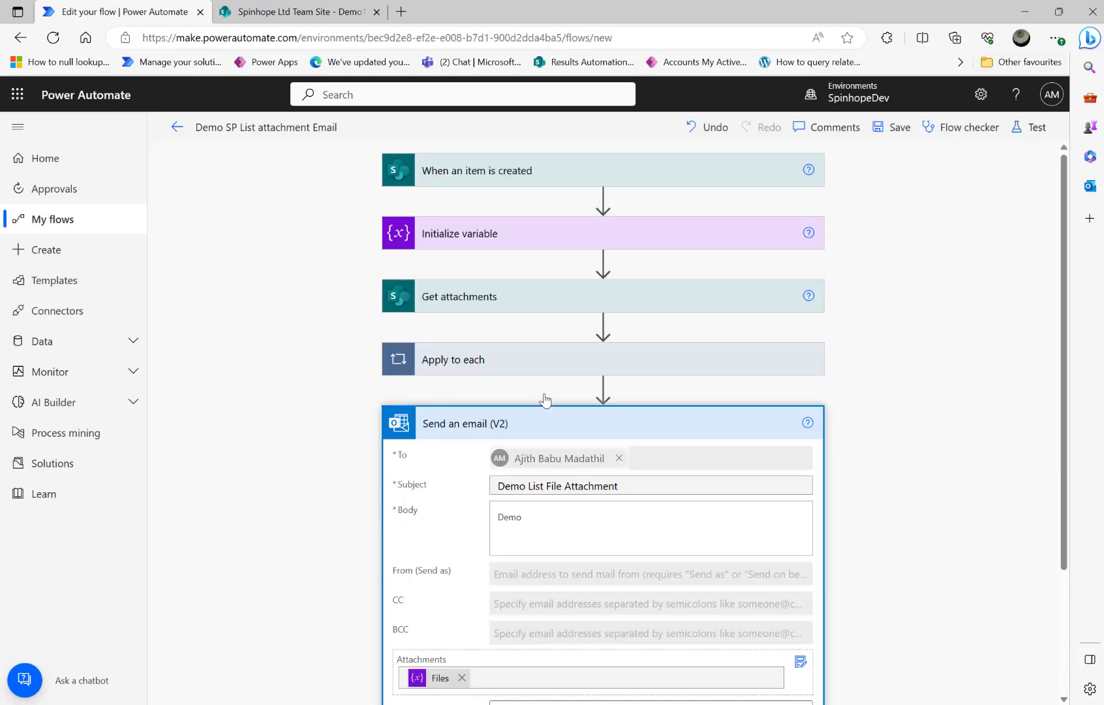
{"action": "left_click", "coordinate": [546, 372]}
{"action": "left_click", "coordinate": [489, 516]}
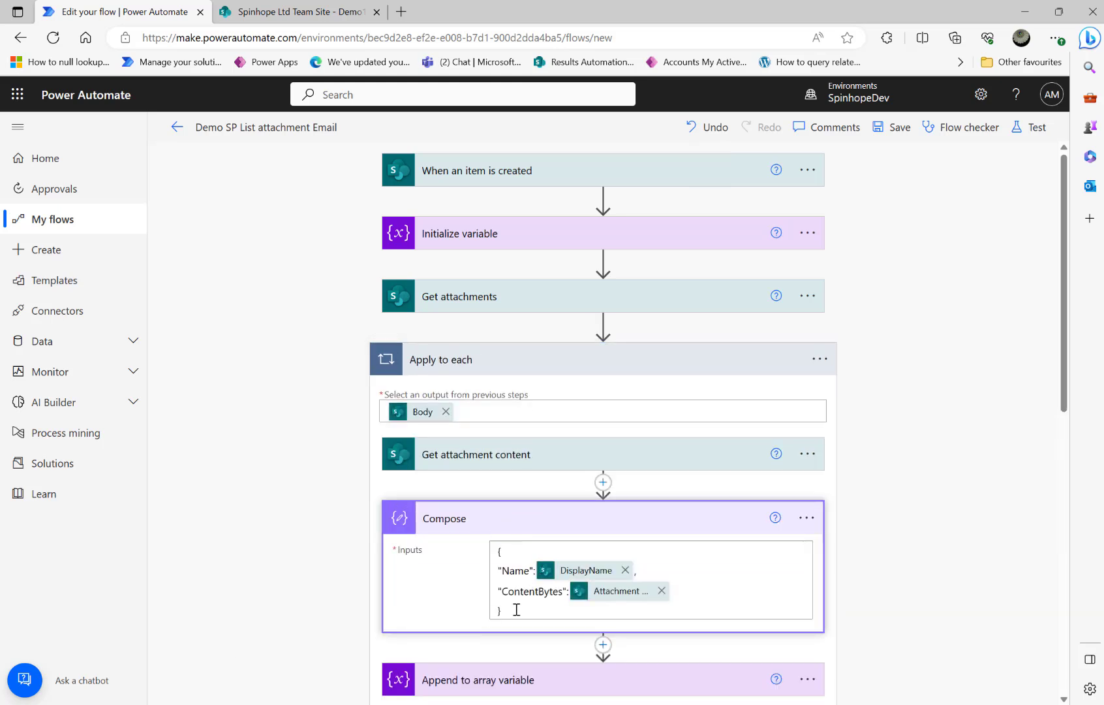
{"action": "scroll", "coordinate": [414, 572], "scroll_direction": "down", "scroll_amount": 3}
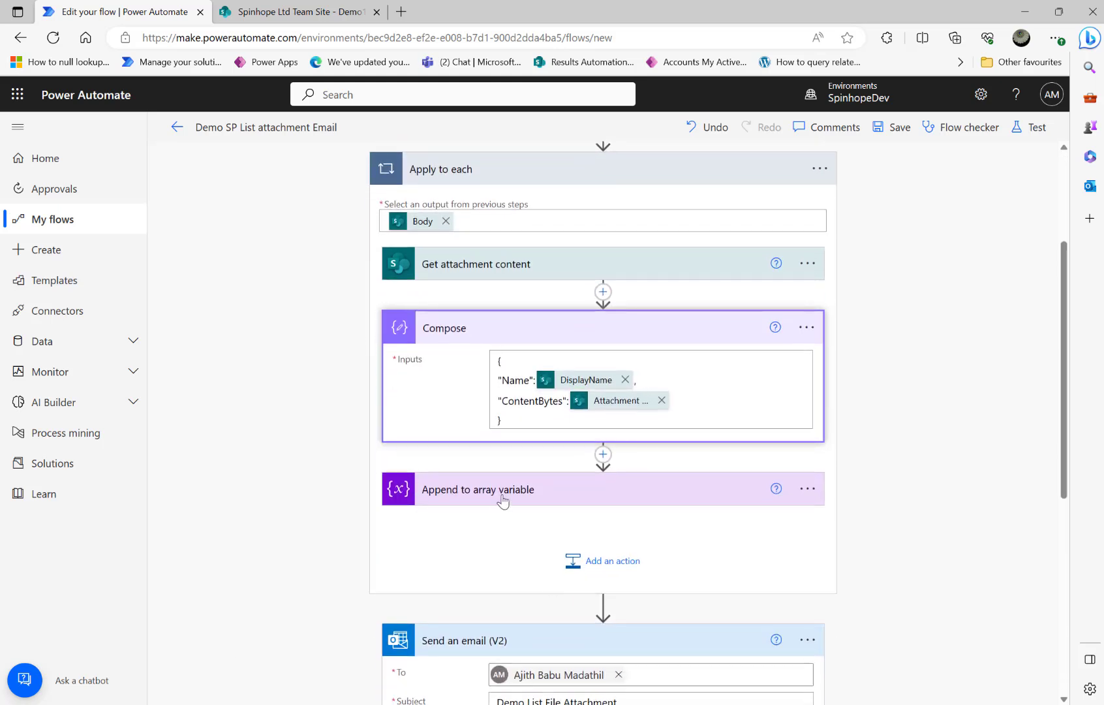
{"action": "left_click", "coordinate": [515, 500]}
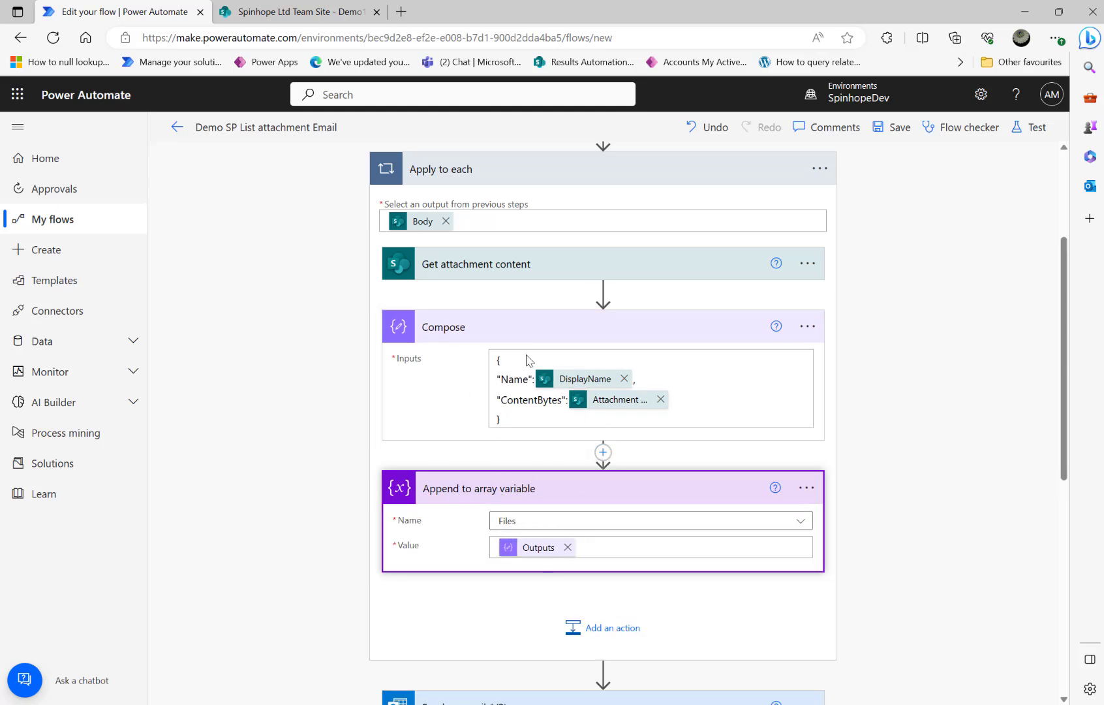
{"action": "scroll", "coordinate": [309, 478], "scroll_direction": "down", "scroll_amount": 1}
{"action": "scroll", "coordinate": [308, 479], "scroll_direction": "down", "scroll_amount": 3}
{"action": "scroll", "coordinate": [516, 626], "scroll_direction": "down", "scroll_amount": 1}
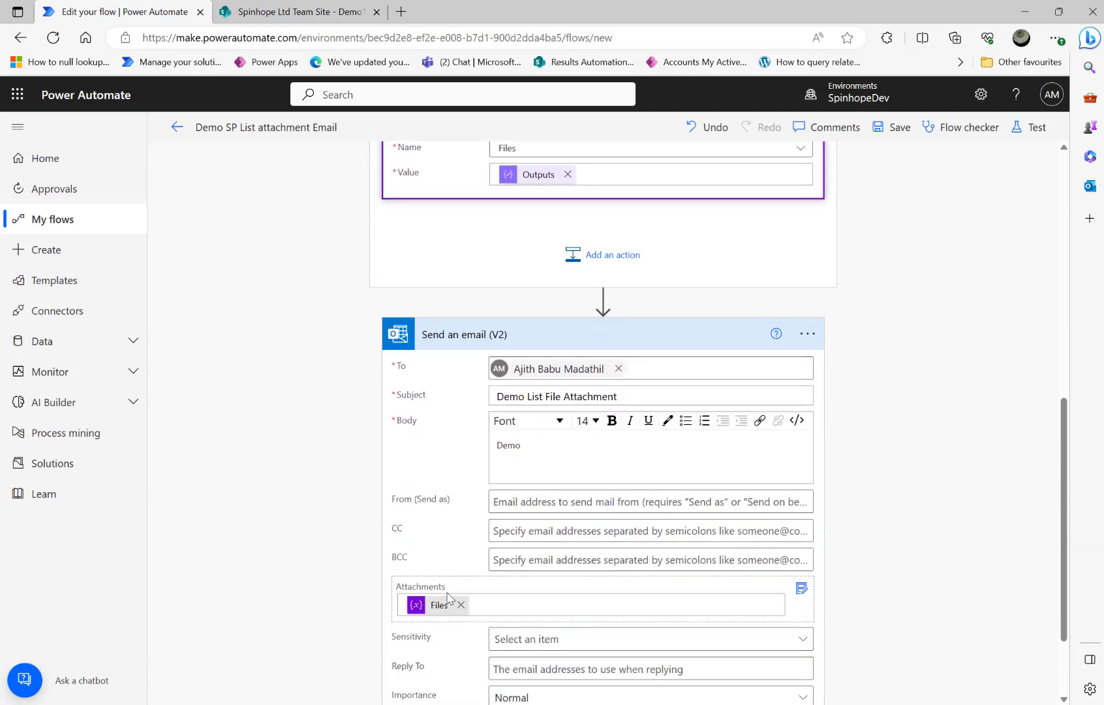